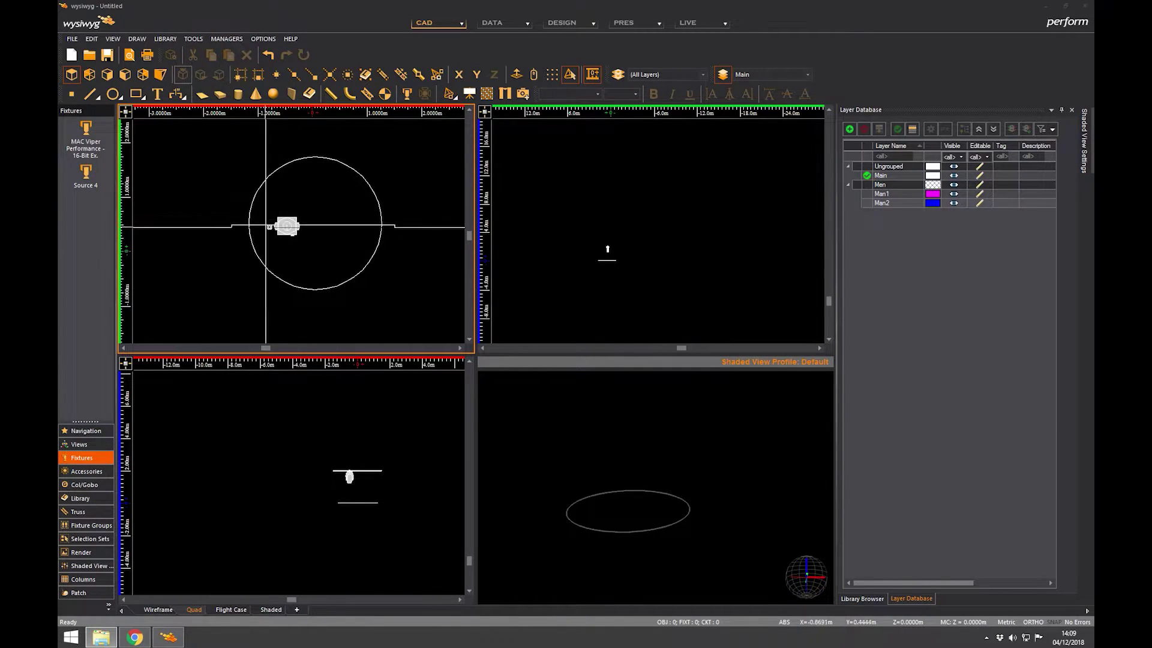
- Pick the Source 4 in the Fixtures panel so it can be hung
{"action": "left_click", "coordinate": [85, 179]}
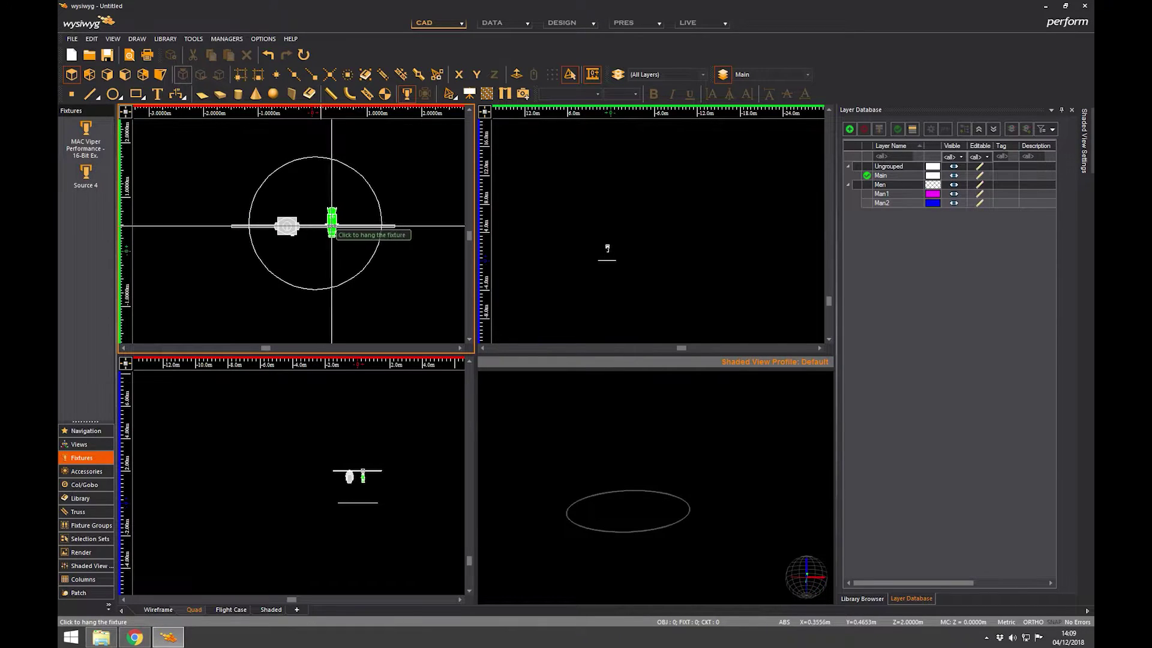
- Hang the Source 4 right of the Viper, finish placing fixtures, and switch to Data mode
{"action": "left_click", "coordinate": [338, 223]}
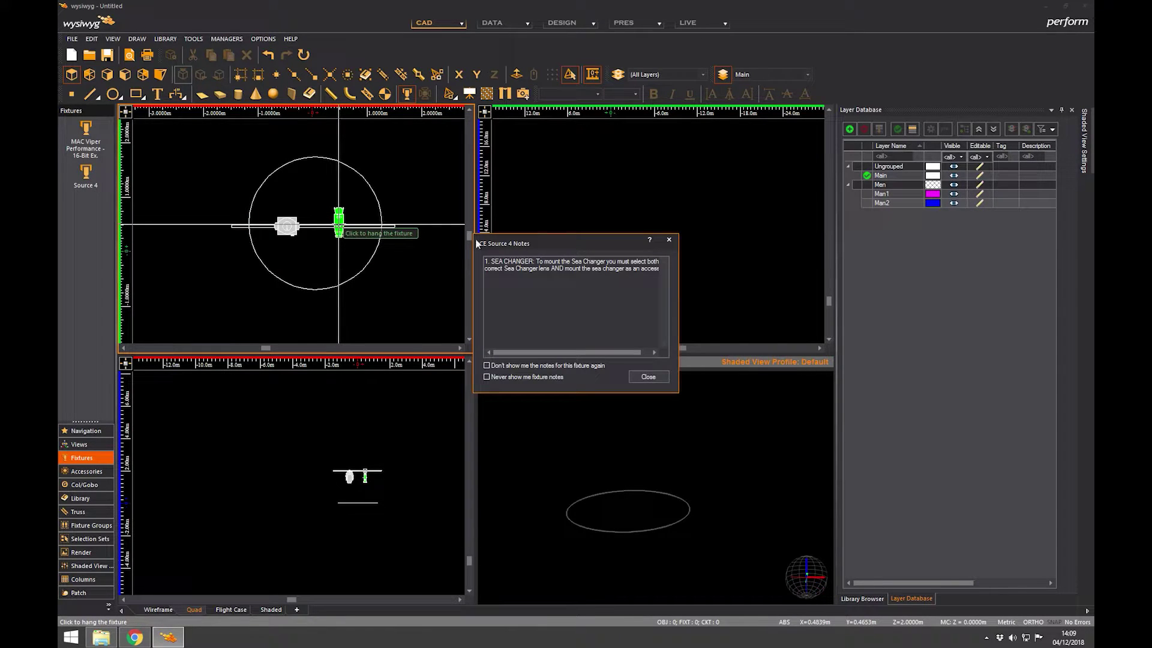
{"action": "left_click", "coordinate": [658, 377]}
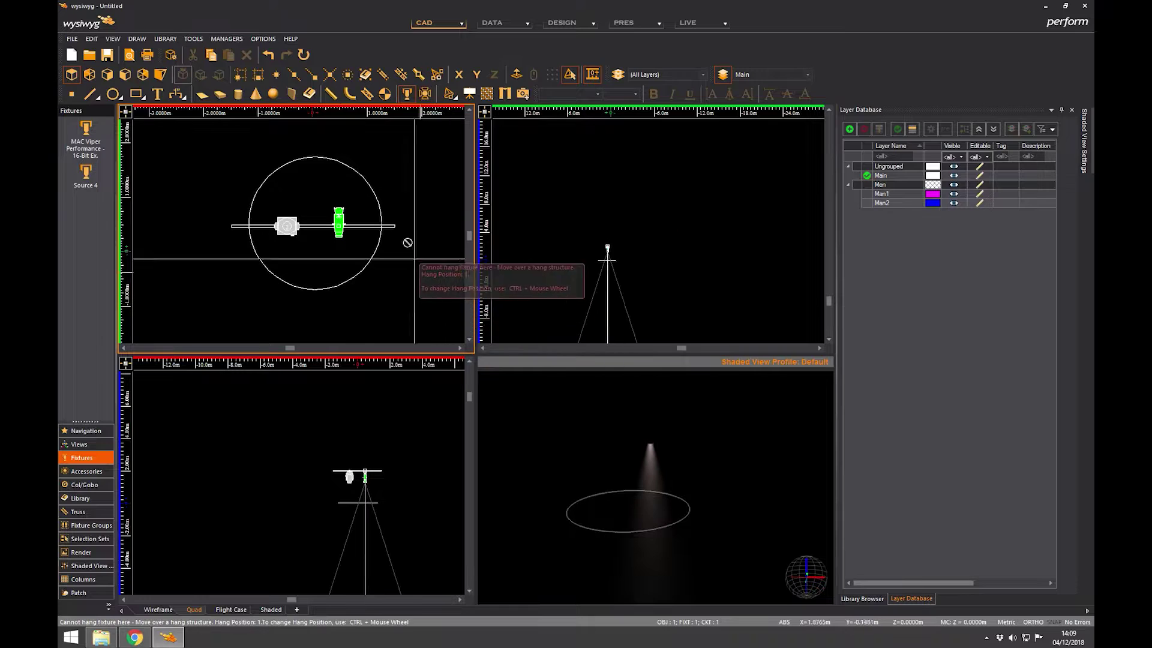
{"action": "right_click", "coordinate": [388, 174]}
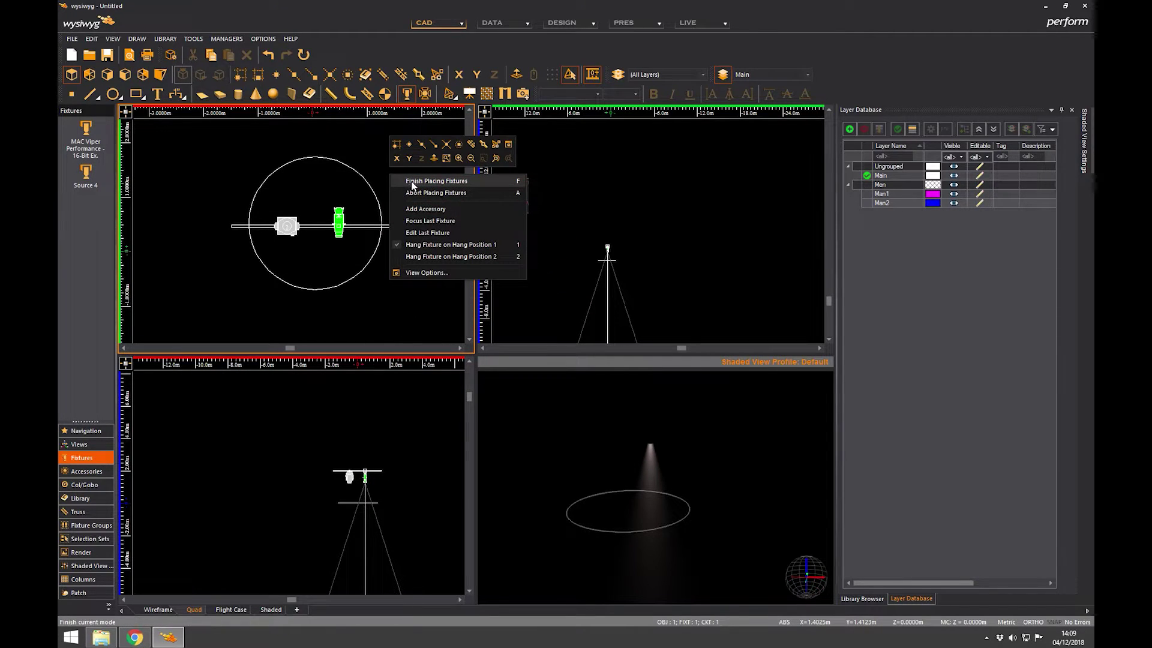
{"action": "left_click", "coordinate": [397, 181]}
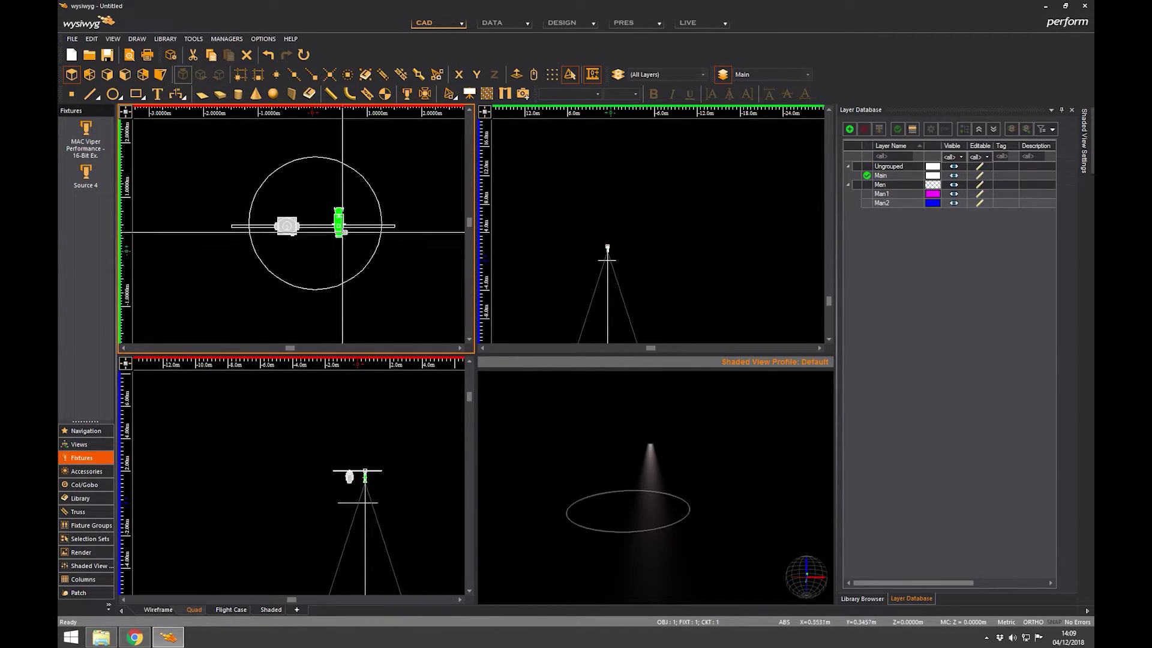
{"action": "key", "text": "Escape"}
{"action": "left_click", "coordinate": [503, 24]}
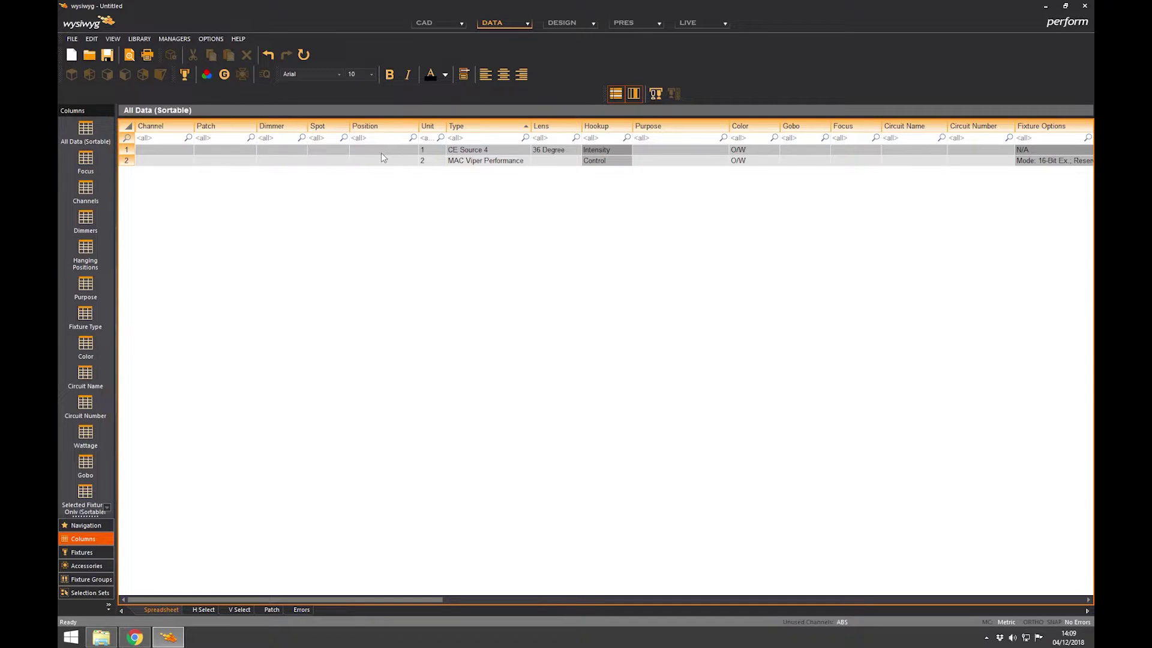
- Set the Source 4 to channel 1 and the MAC Viper to channel 2
{"action": "left_click", "coordinate": [169, 151]}
{"action": "type", "text": "1"}
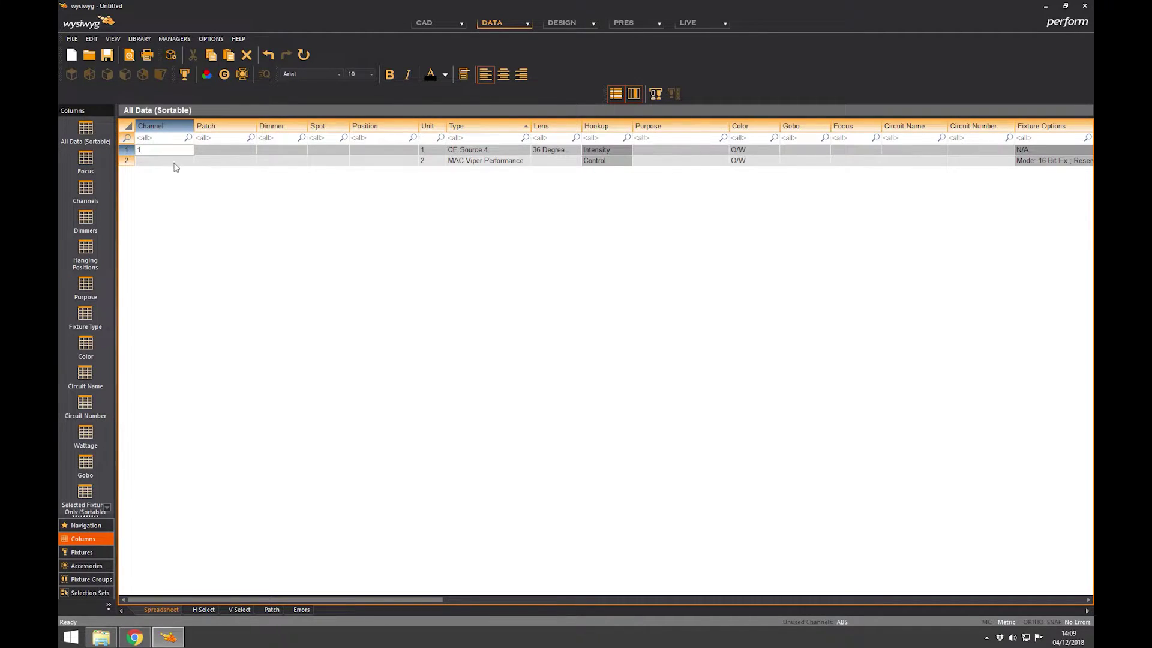
{"action": "left_click", "coordinate": [175, 161]}
{"action": "type", "text": "2"}
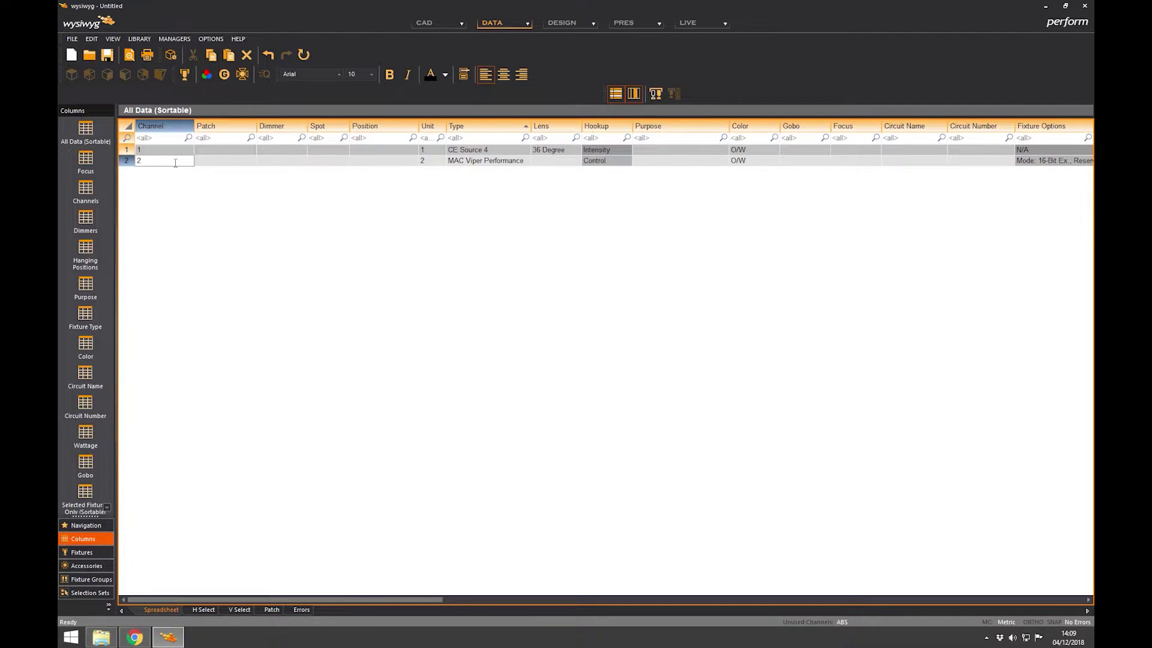
{"action": "left_click", "coordinate": [244, 166]}
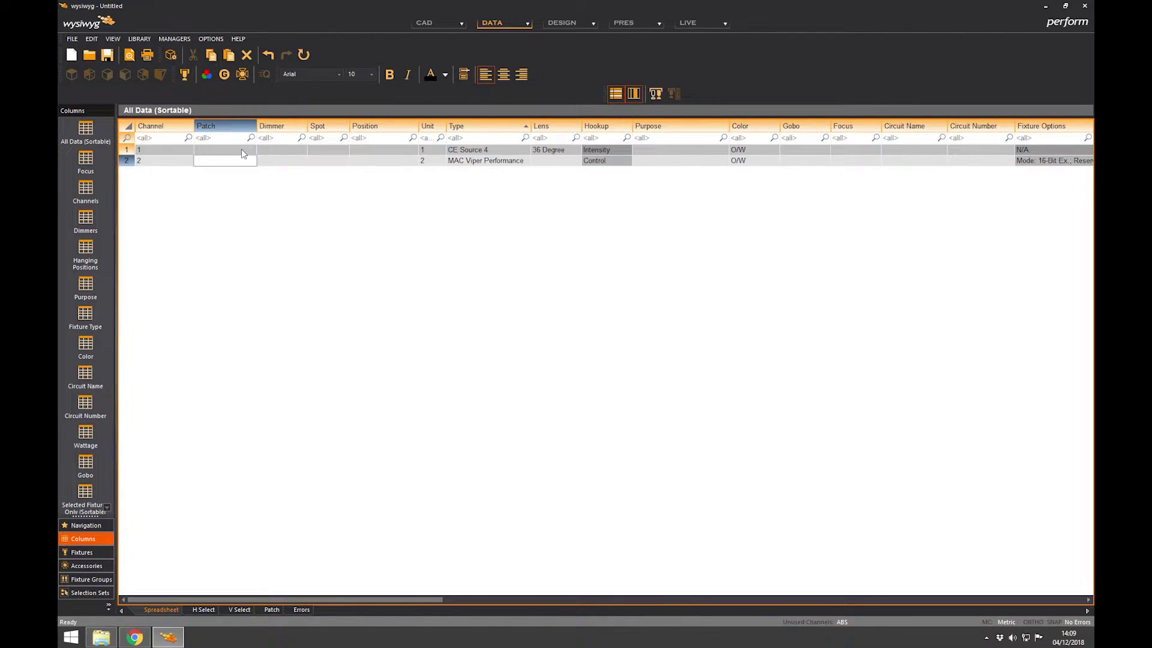
{"action": "left_click", "coordinate": [241, 150]}
{"action": "left_click", "coordinate": [239, 163]}
{"action": "left_click", "coordinate": [243, 150]}
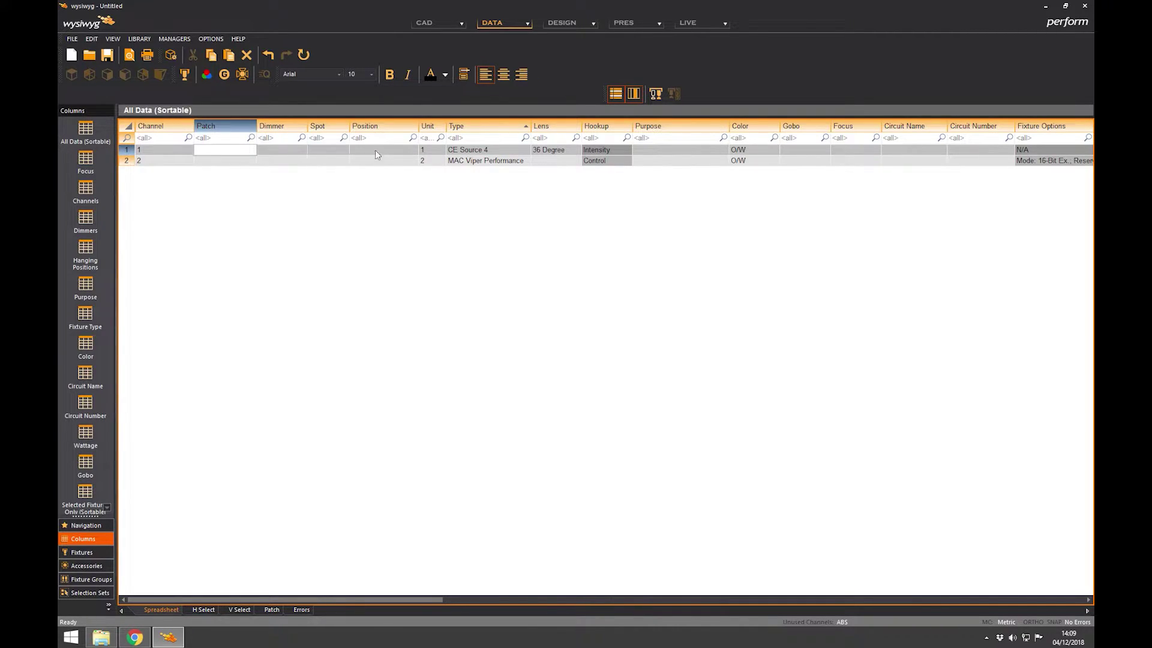
- Give the Source 4 a 26 Degree lens and the purpose 'FOH wash'
{"action": "left_click", "coordinate": [326, 150]}
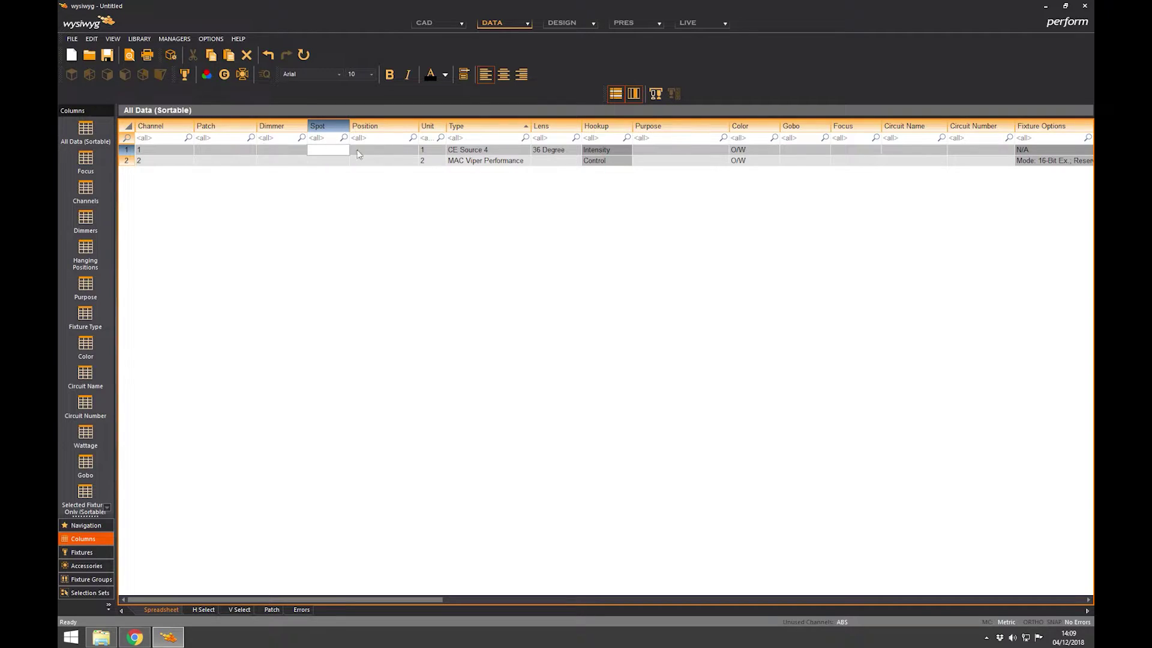
{"action": "left_click", "coordinate": [563, 150]}
{"action": "left_click", "coordinate": [577, 150]}
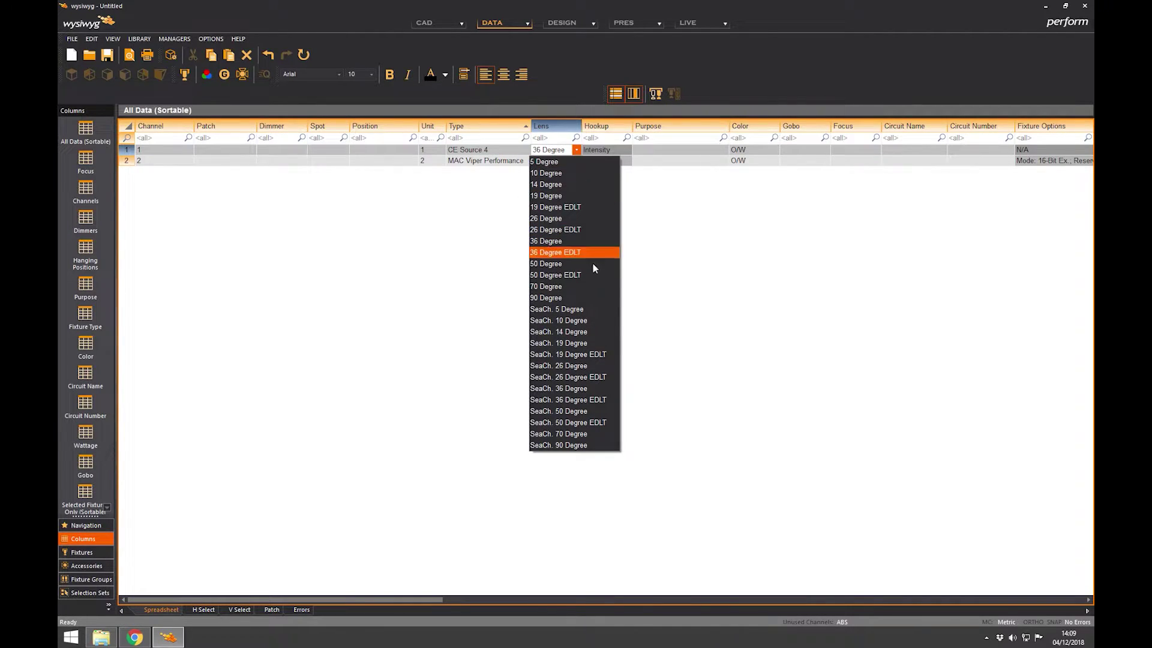
{"action": "left_click", "coordinate": [550, 219]}
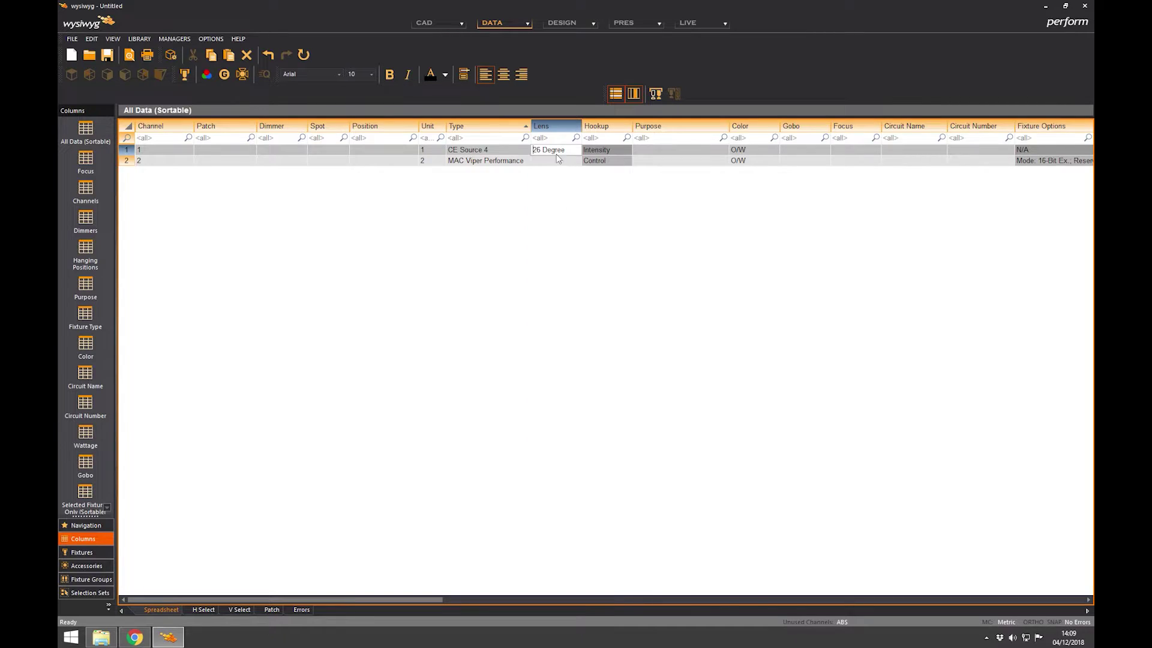
{"action": "left_click", "coordinate": [660, 151]}
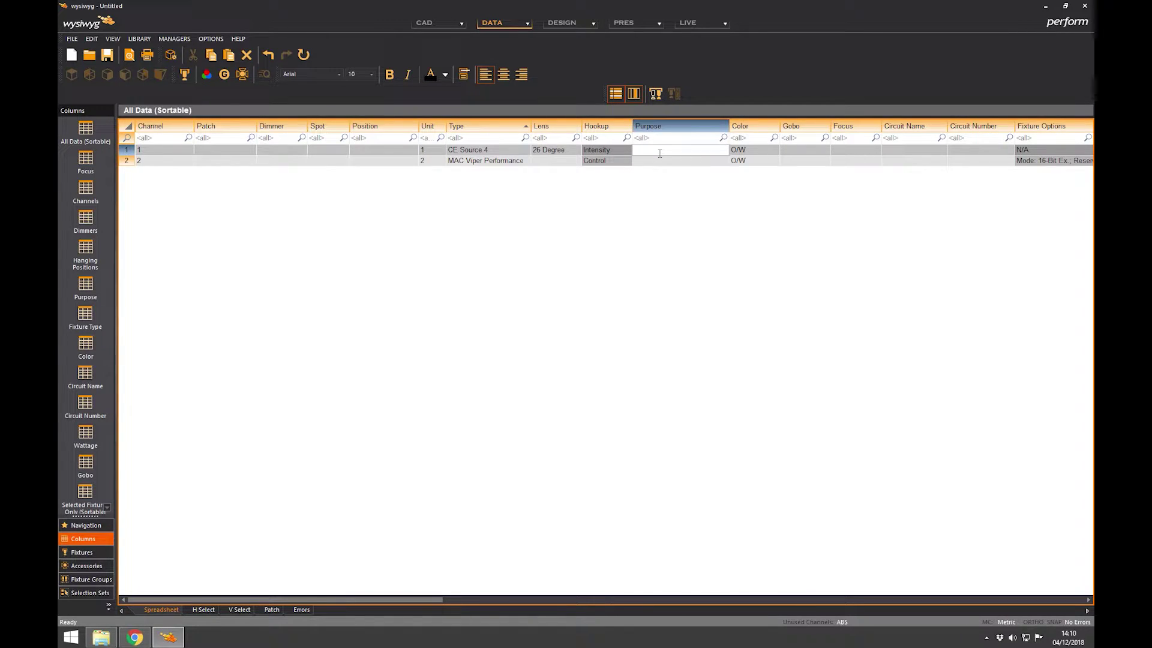
{"action": "type", "text": "FOH wash"}
{"action": "key", "text": "Return"}
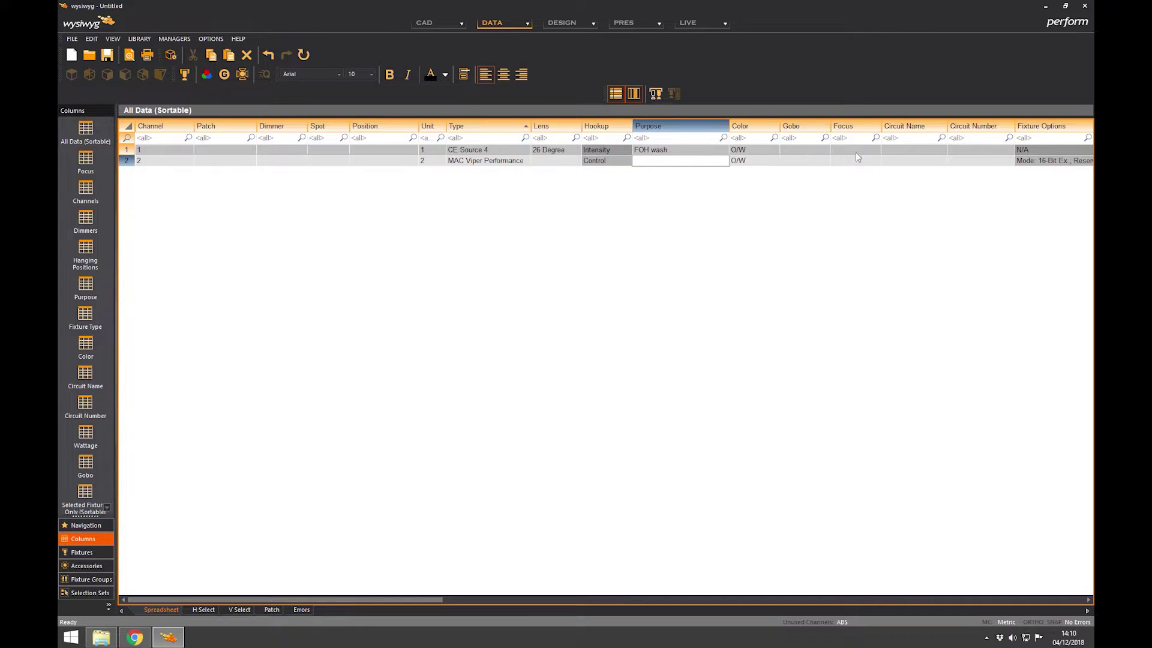
{"action": "left_click_drag", "start_coordinate": [413, 596], "coordinate": [786, 571]}
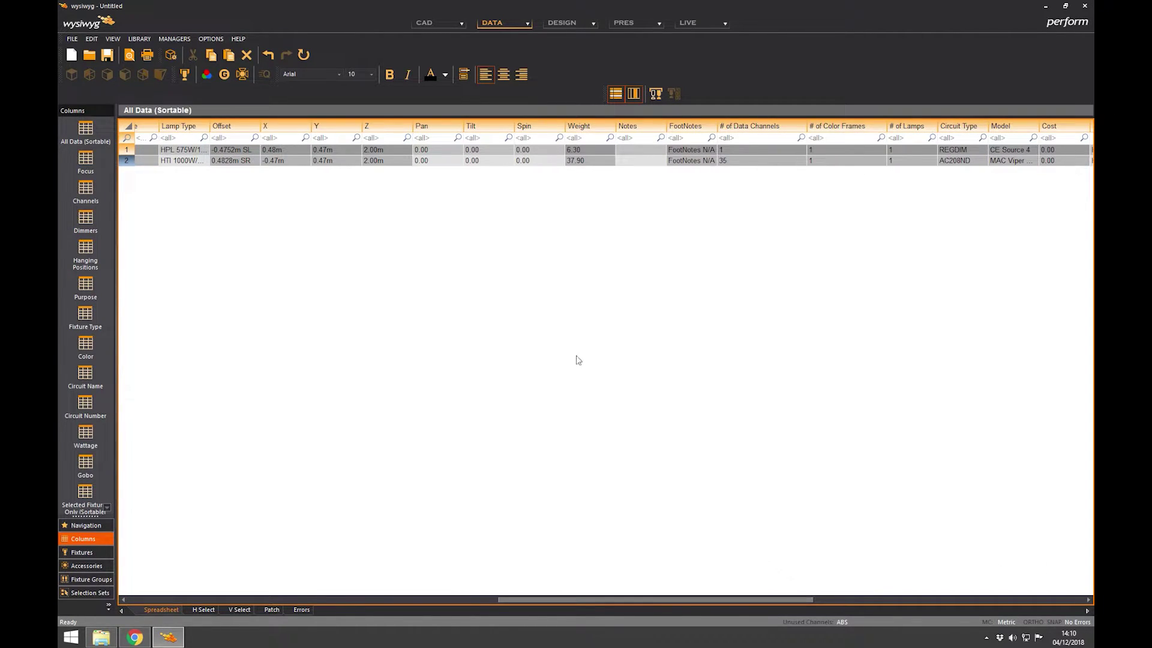
{"action": "left_click", "coordinate": [289, 150]}
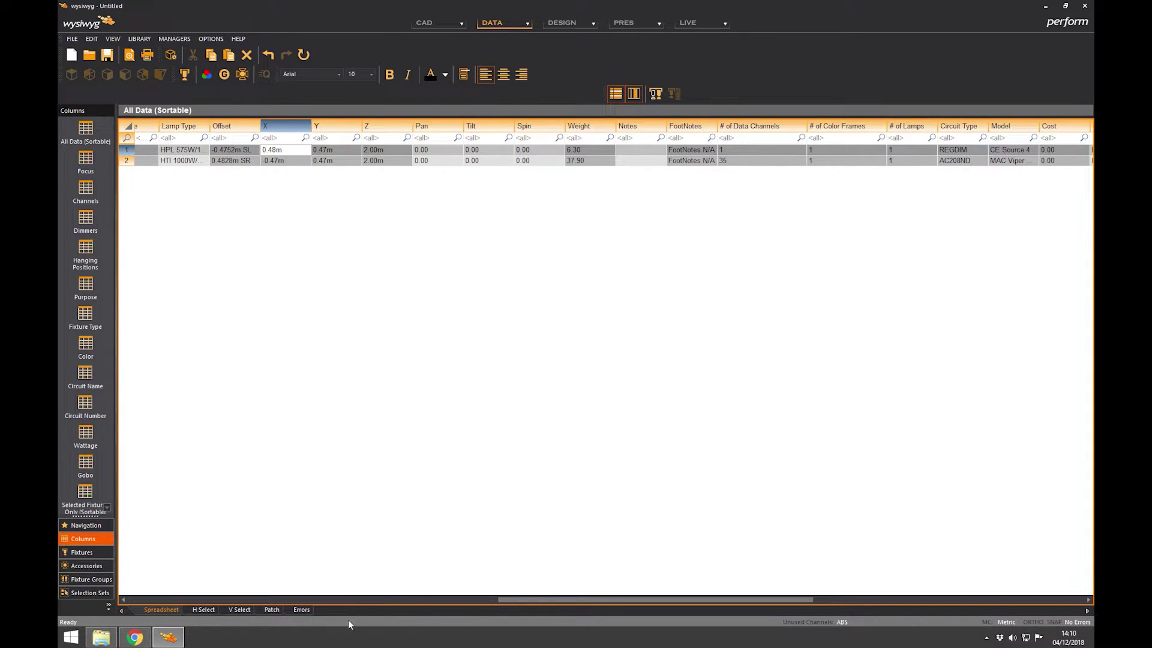
{"action": "left_click_drag", "start_coordinate": [565, 597], "coordinate": [289, 597]}
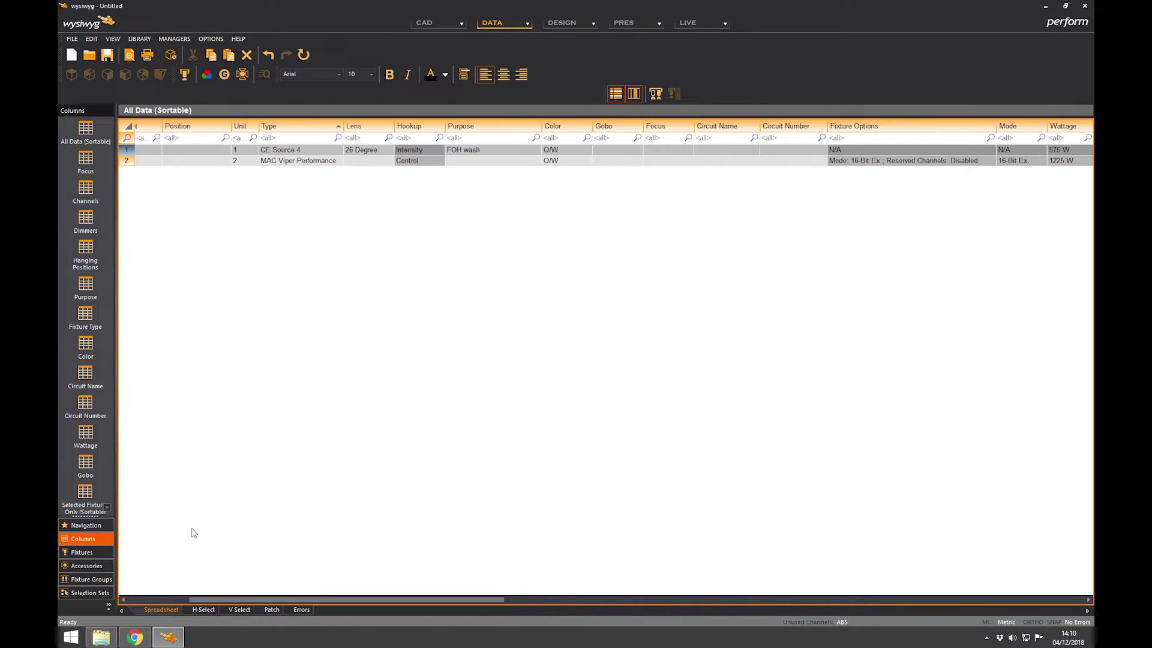
{"action": "left_click", "coordinate": [85, 190]}
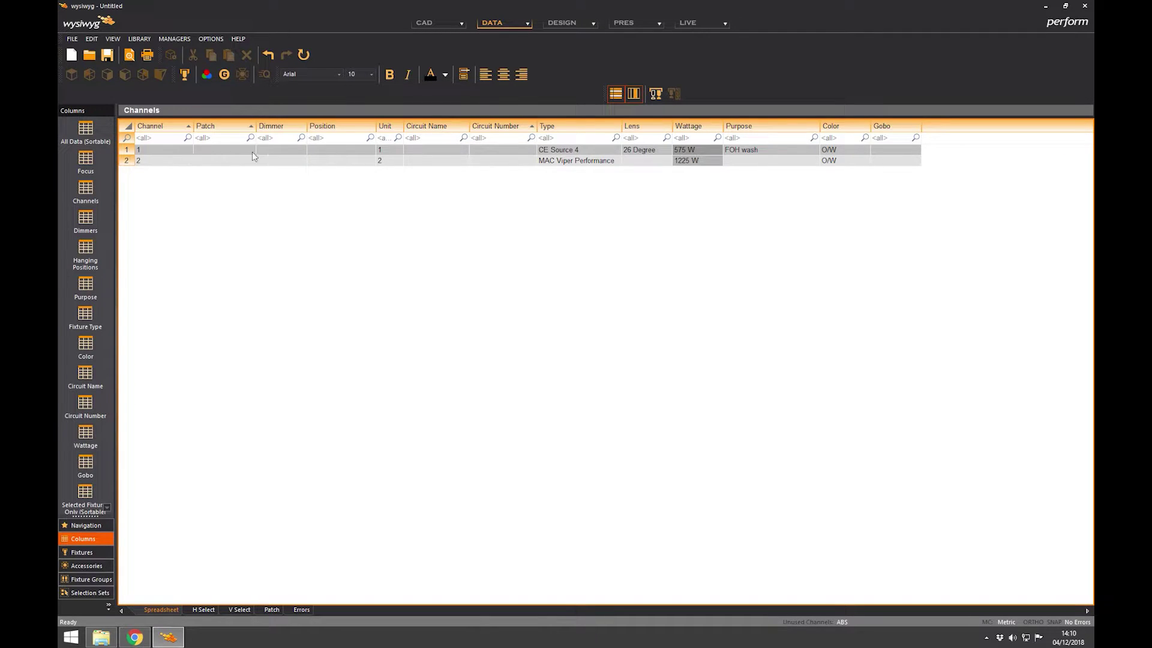
{"action": "left_click", "coordinate": [88, 295]}
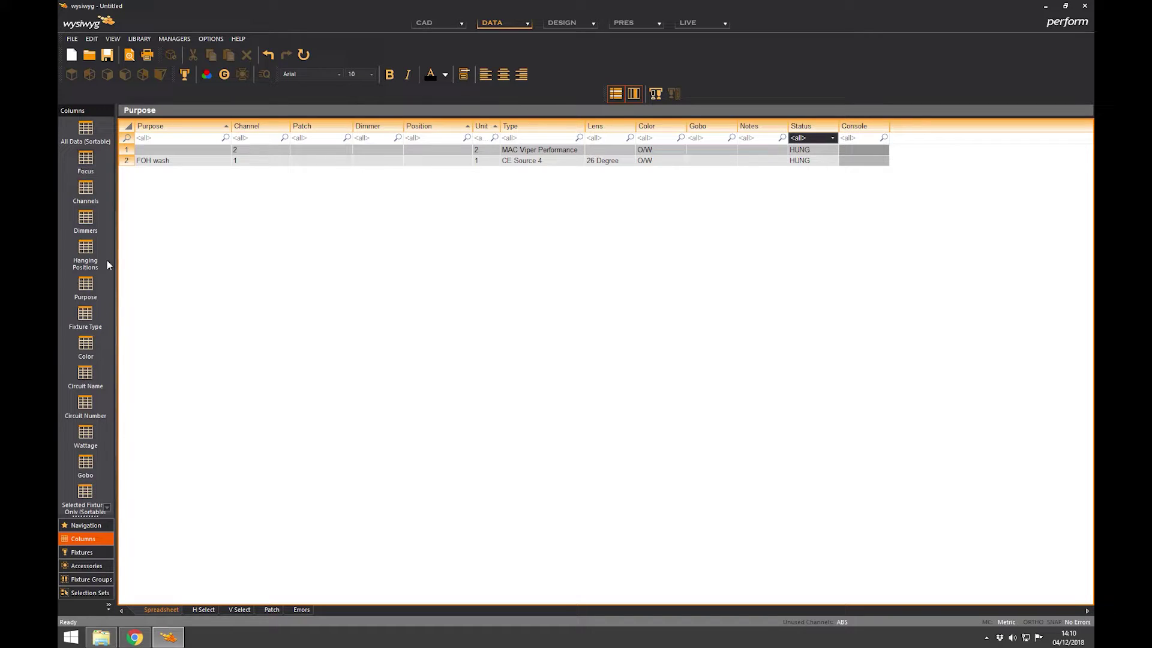
{"action": "left_click", "coordinate": [85, 134]}
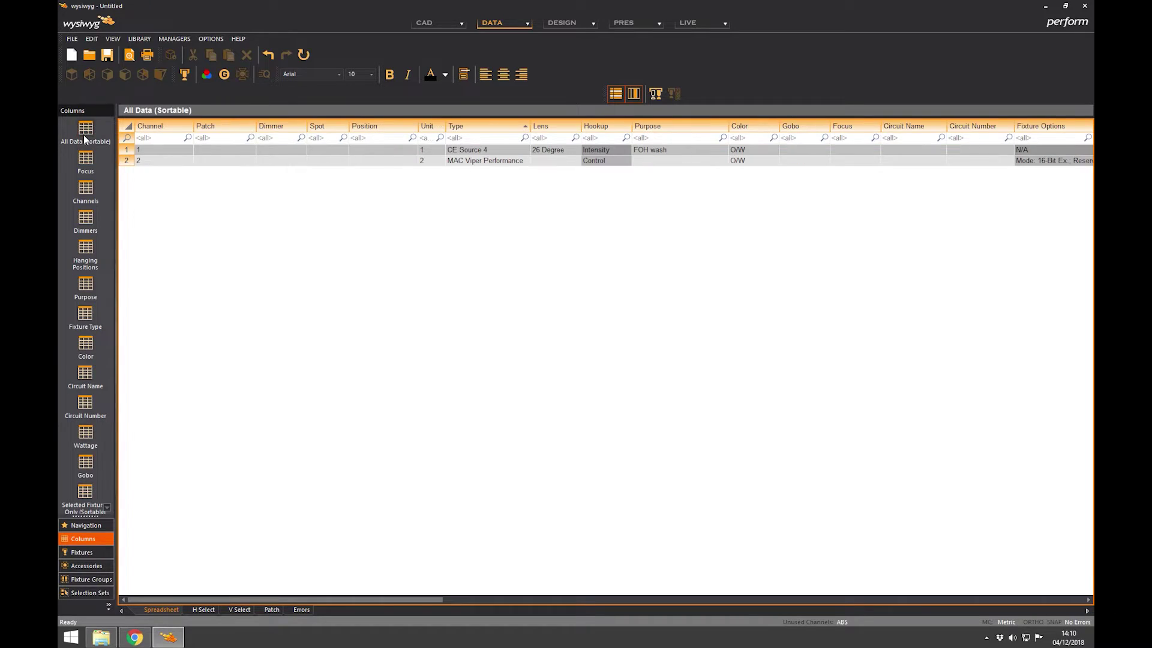
- Show a plan view above the spreadsheet, centred on the fixtures, and select them individually
{"action": "left_click", "coordinate": [204, 610]}
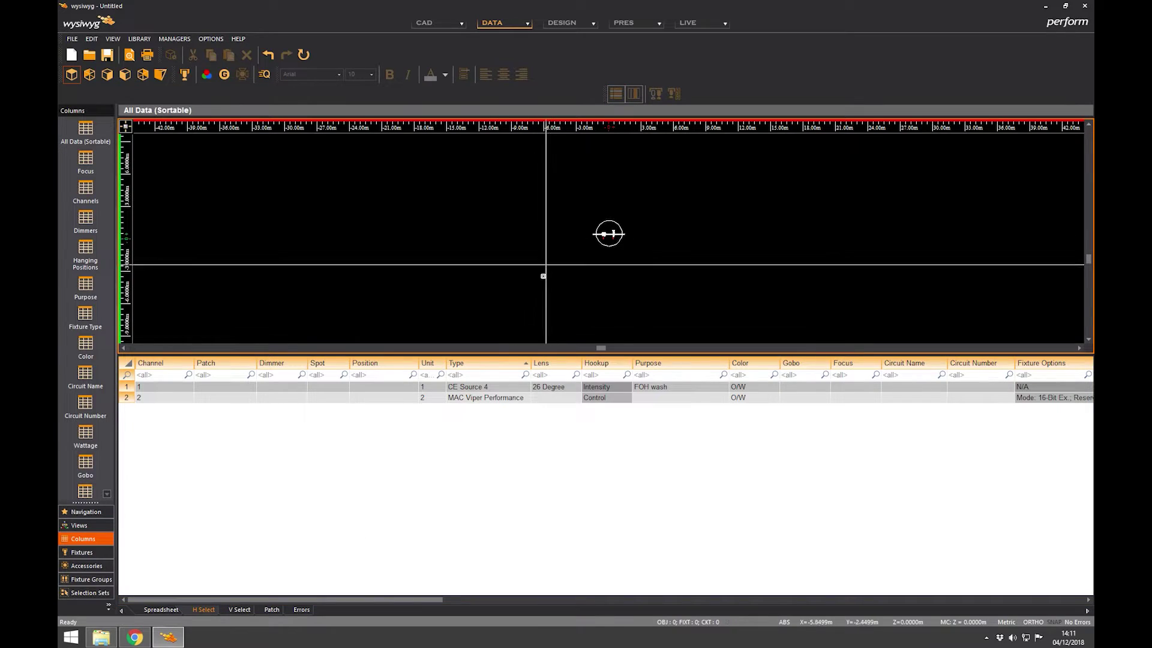
{"action": "middle_click_drag", "start_coordinate": [606, 257], "coordinate": [565, 250]}
{"action": "scroll", "coordinate": [566, 250], "scroll_direction": "up", "scroll_amount": 4}
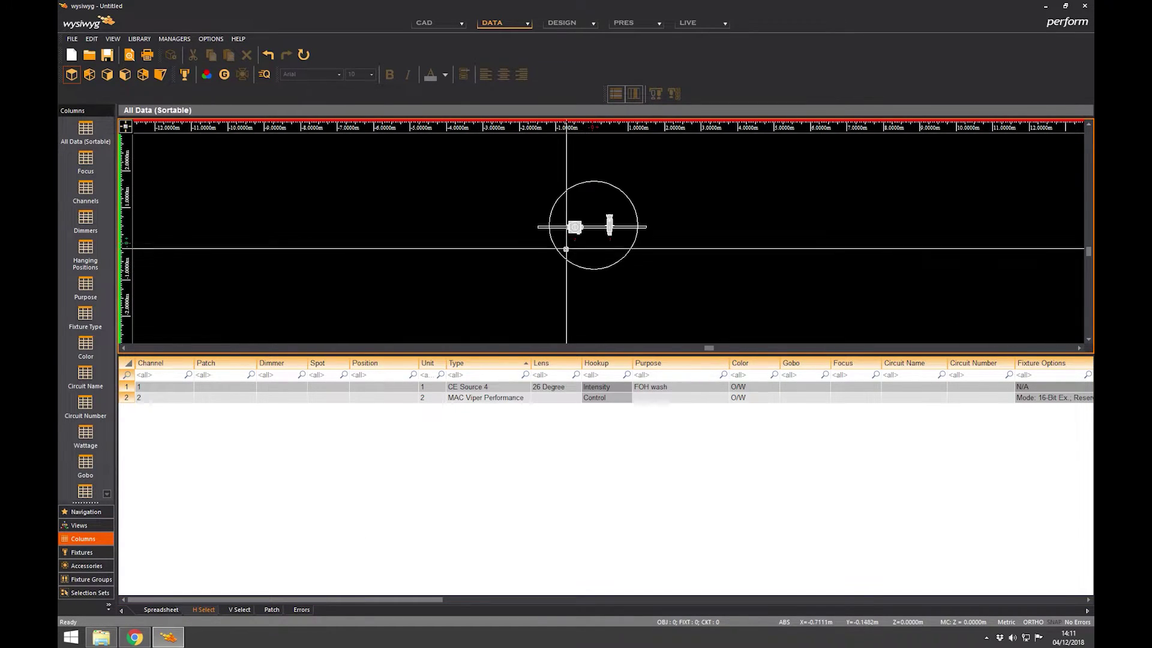
{"action": "left_click", "coordinate": [153, 398]}
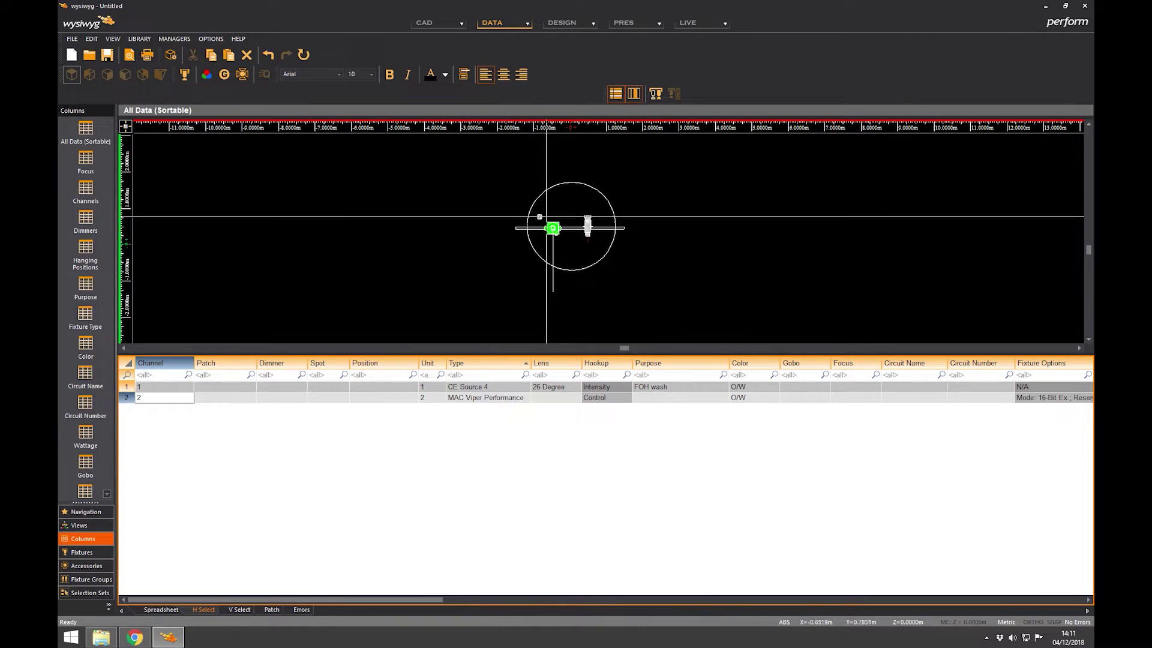
{"action": "left_click", "coordinate": [587, 224]}
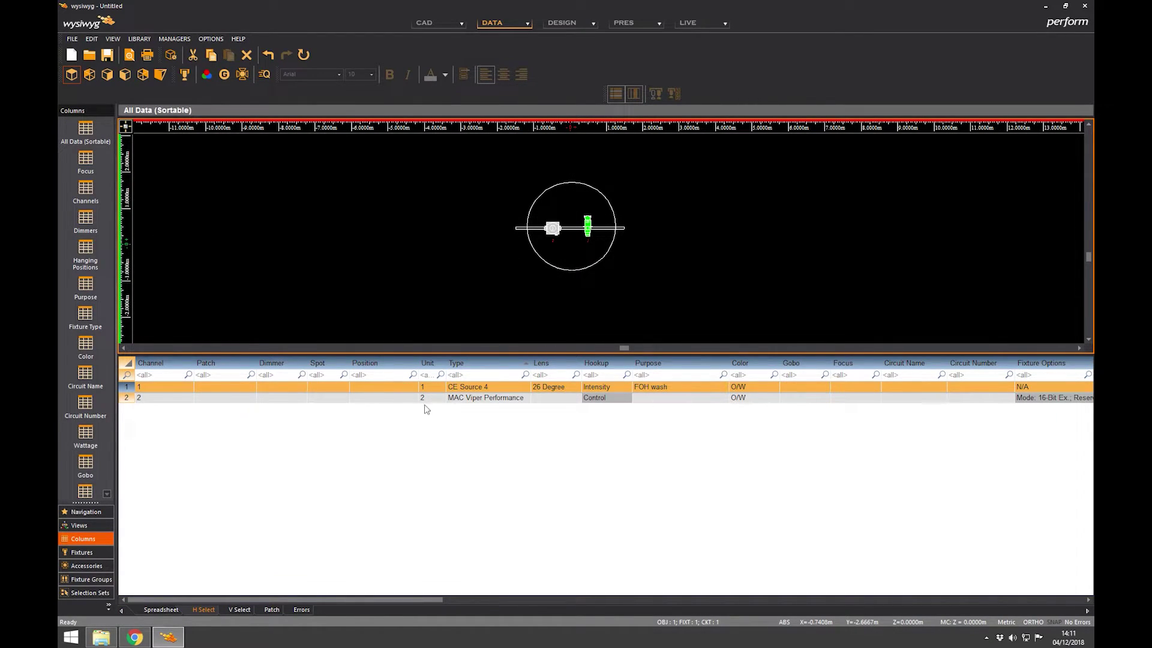
- Select all fixtures with Ctrl+A, lay plan and spreadsheet side by side, and open Patch view
{"action": "left_click", "coordinate": [488, 258]}
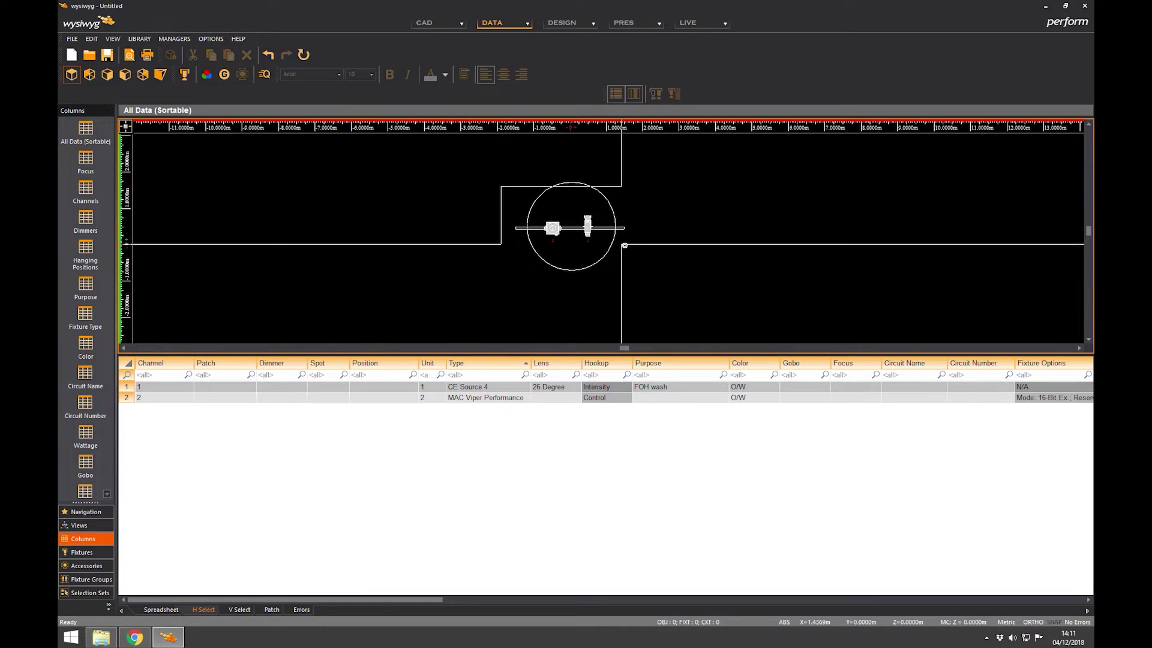
{"action": "key", "text": "ctrl+a"}
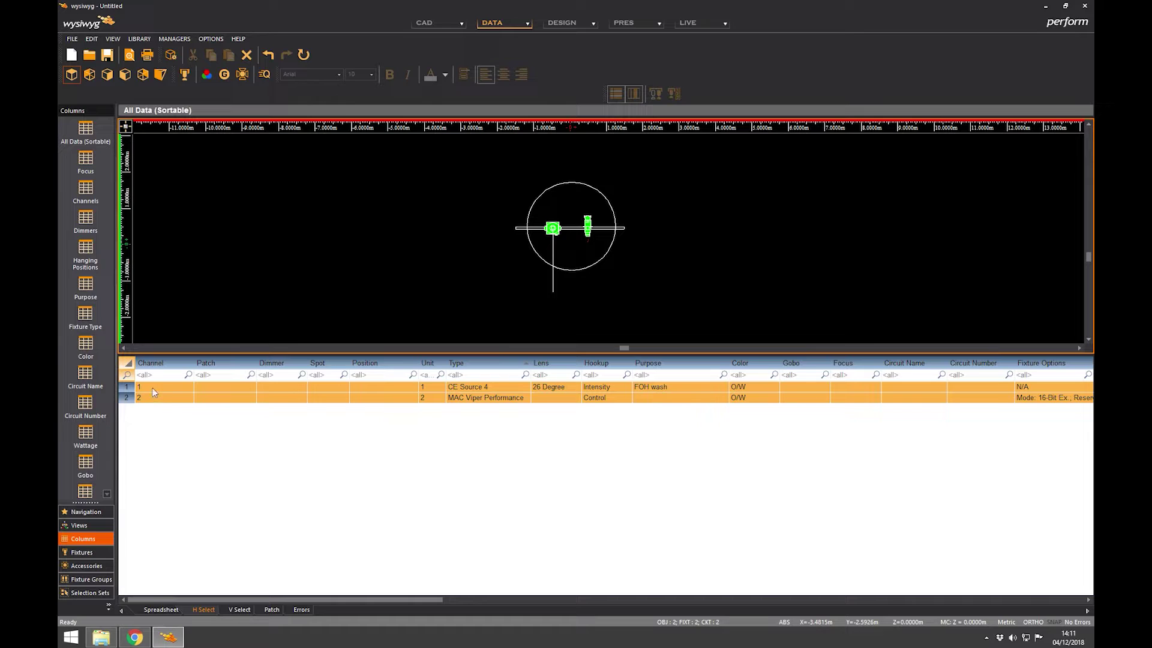
{"action": "left_click", "coordinate": [239, 609]}
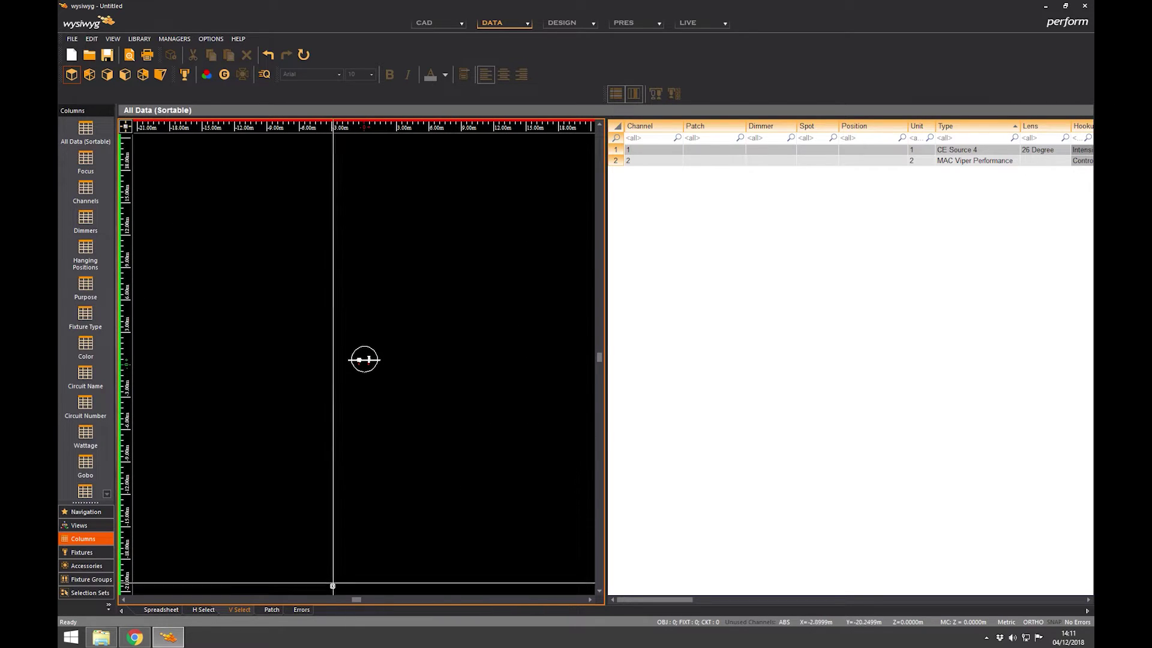
{"action": "left_click", "coordinate": [271, 609]}
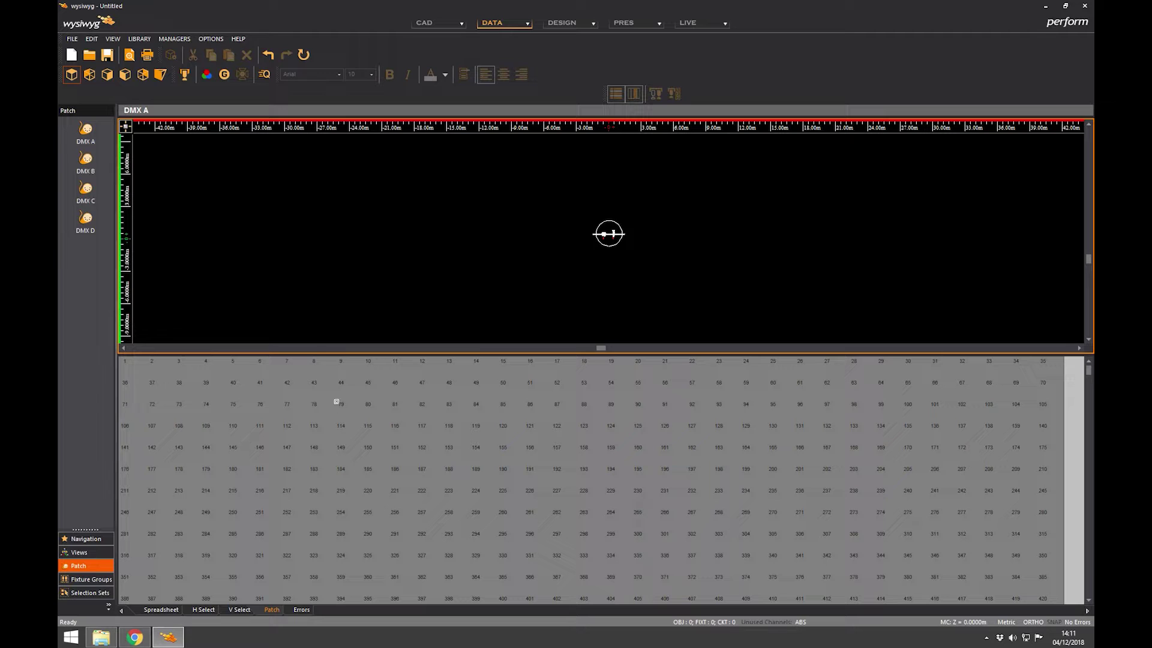
- Centre the plan on the pipe fixtures and browse universes DMX B, C, D, then back to DMX A
{"action": "middle_click_drag", "start_coordinate": [551, 255], "coordinate": [501, 252]}
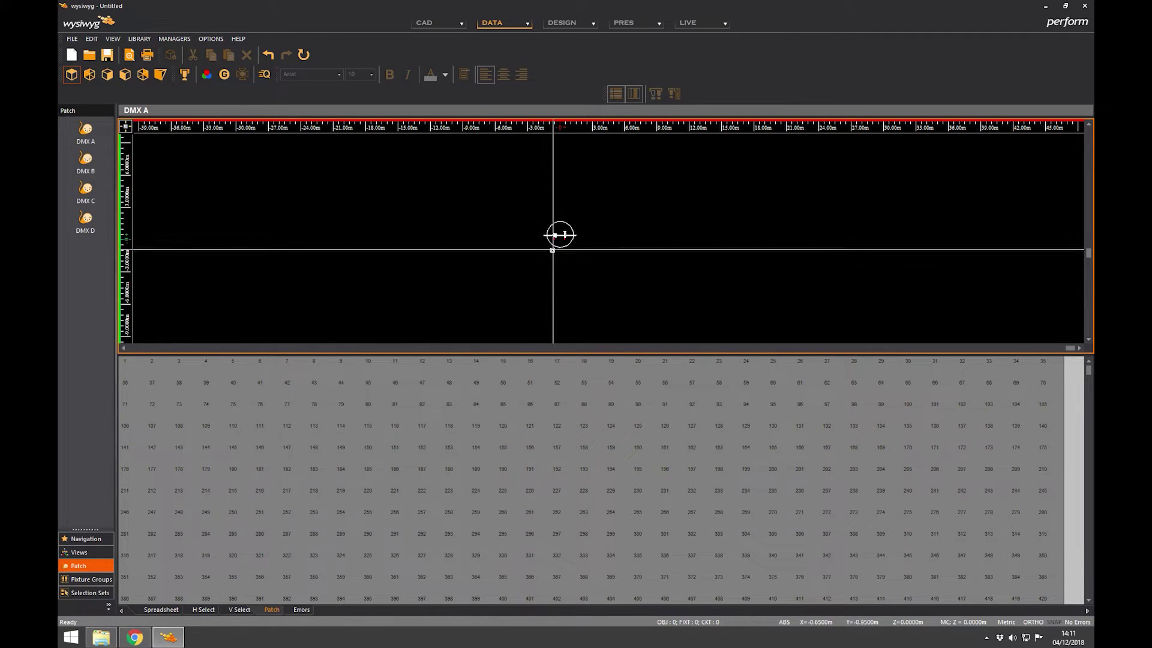
{"action": "scroll", "coordinate": [554, 240], "scroll_direction": "up", "scroll_amount": 5}
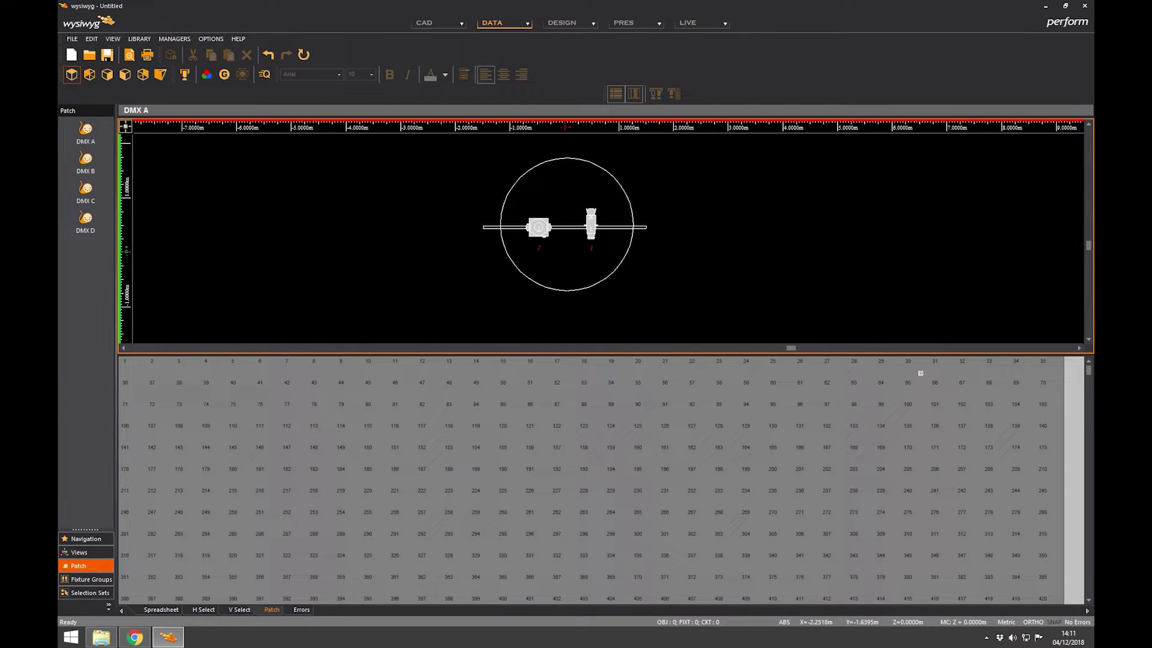
{"action": "scroll", "coordinate": [893, 408], "scroll_direction": "down", "scroll_amount": 2}
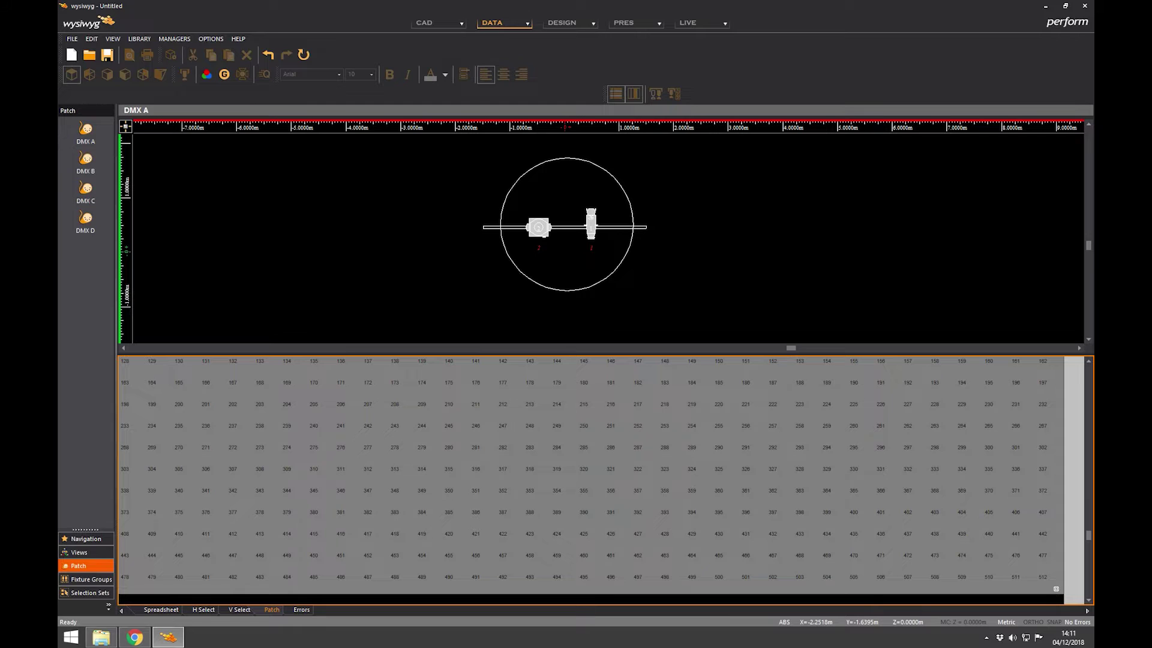
{"action": "scroll", "coordinate": [971, 548], "scroll_direction": "up", "scroll_amount": 2}
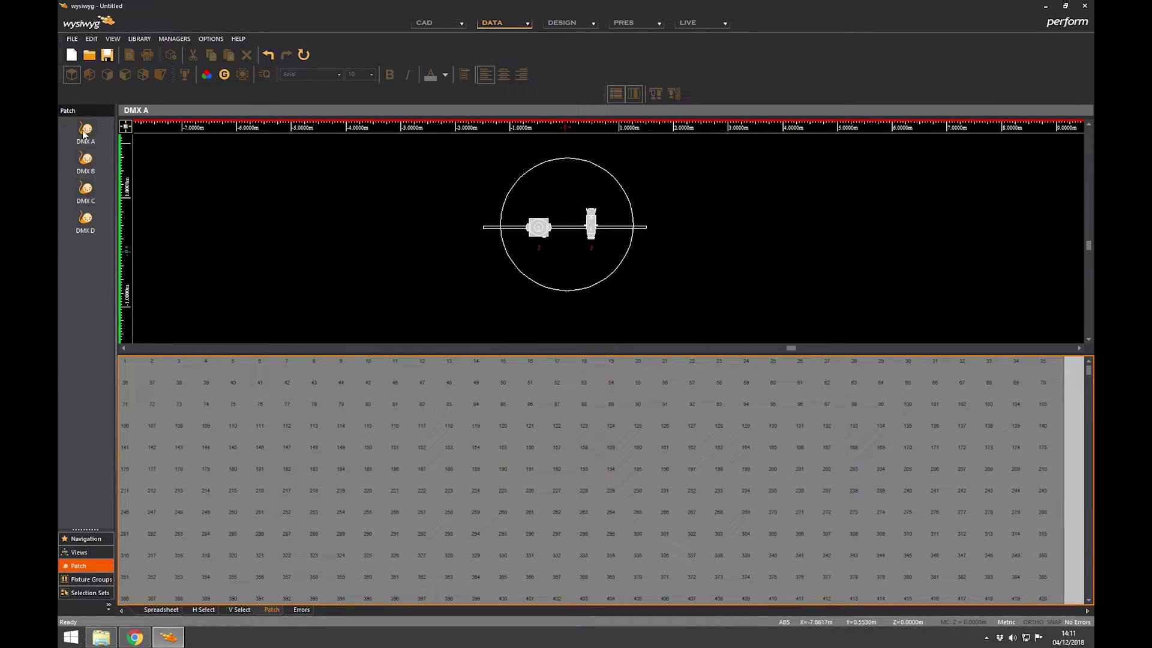
{"action": "left_click", "coordinate": [84, 175]}
{"action": "left_click", "coordinate": [86, 190]}
{"action": "left_click", "coordinate": [86, 218]}
{"action": "left_click", "coordinate": [88, 130]}
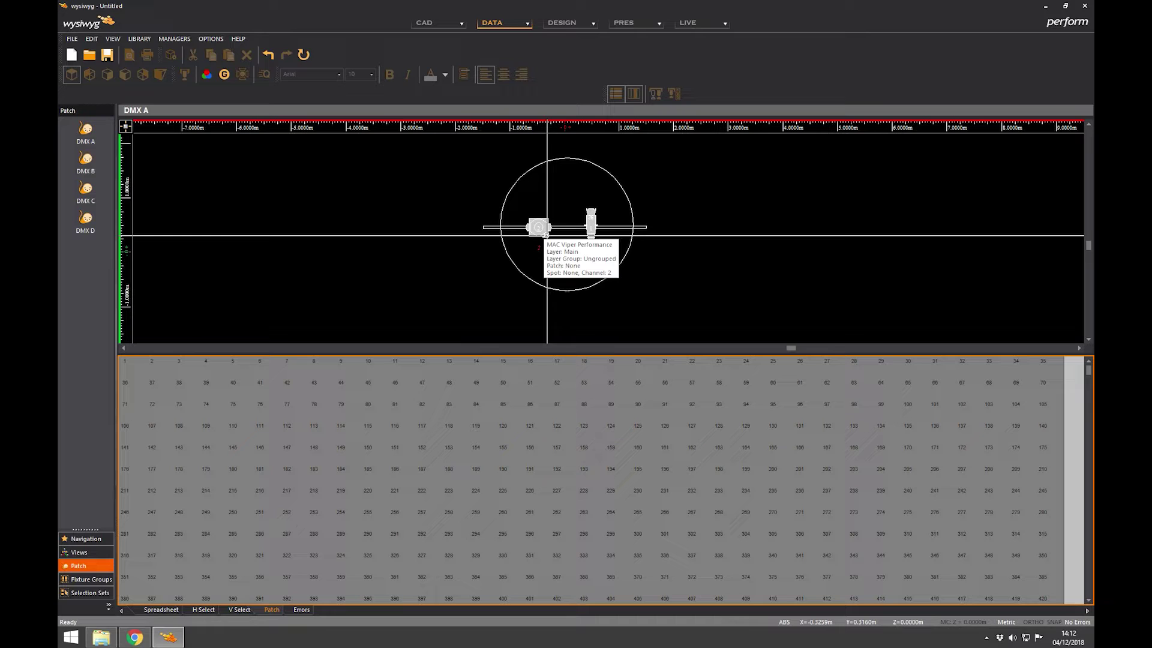
- Drag the MAC Viper Performance onto DMX A address 1, filling addresses 1–35
{"action": "left_click", "coordinate": [546, 235]}
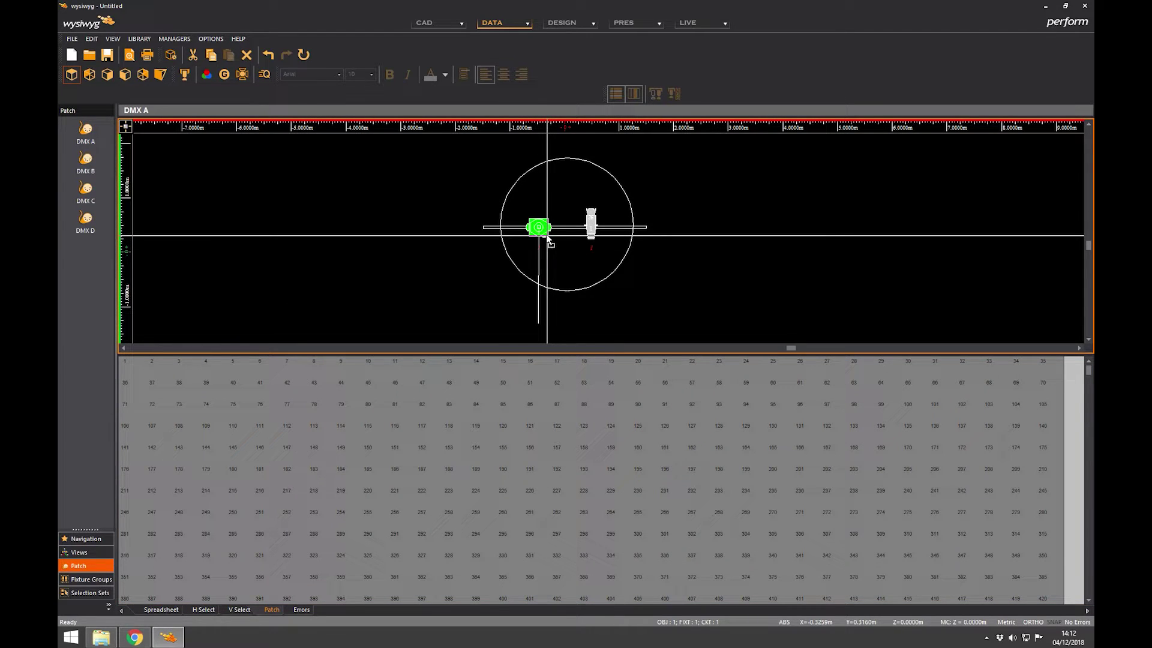
{"action": "left_click_drag", "start_coordinate": [548, 240], "coordinate": [130, 370]}
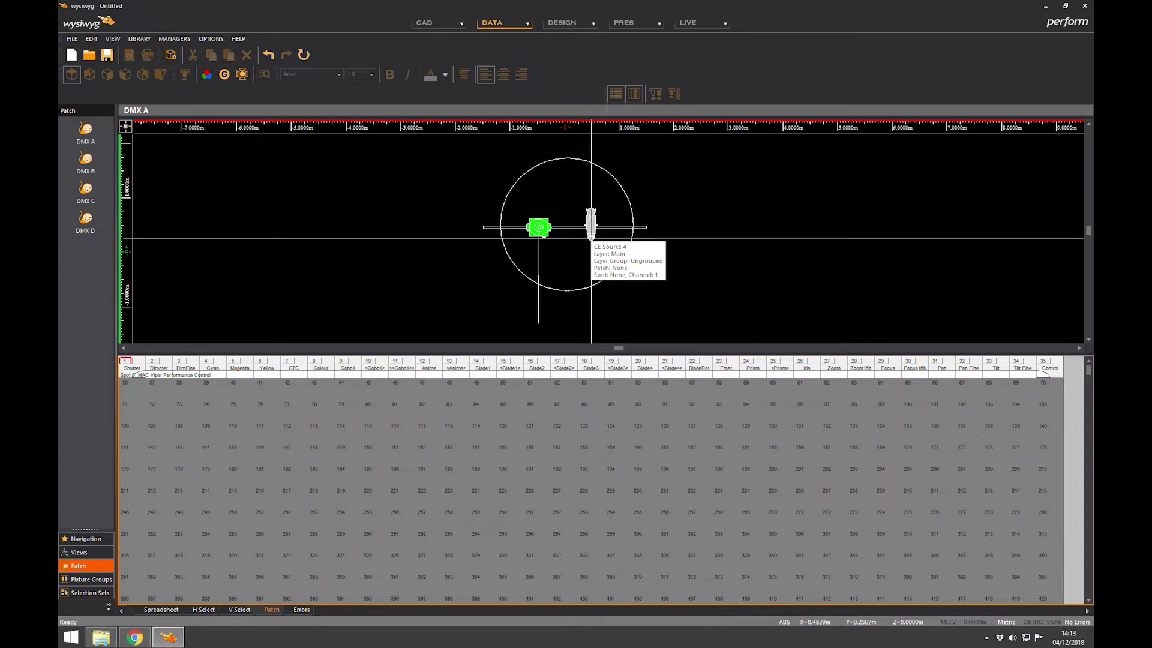
{"action": "left_click", "coordinate": [591, 239]}
- Patch the CE Source 4 to universe DMX A, address 36, through its Properties
{"action": "right_click", "coordinate": [642, 206]}
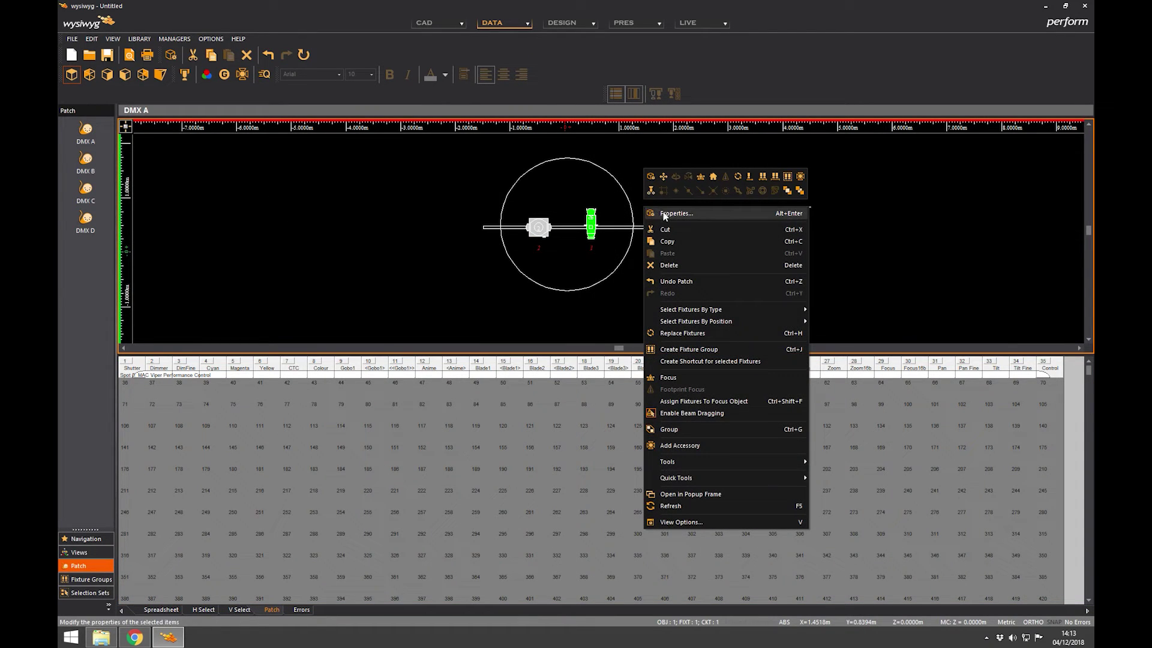
{"action": "left_click", "coordinate": [667, 214]}
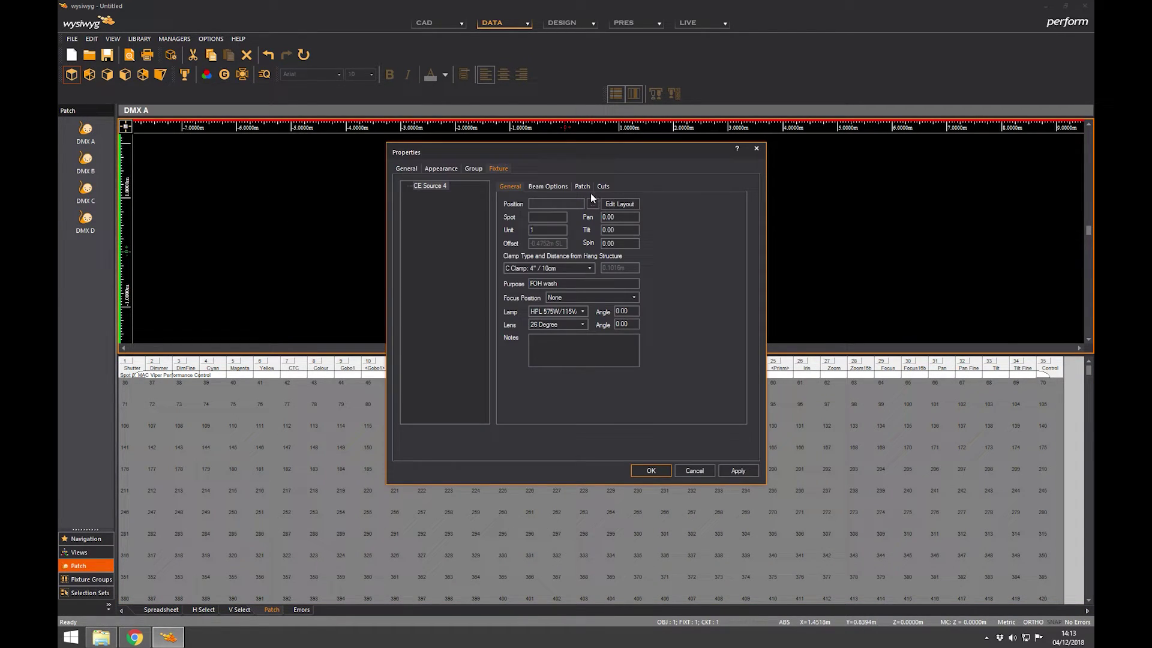
{"action": "left_click", "coordinate": [583, 186]}
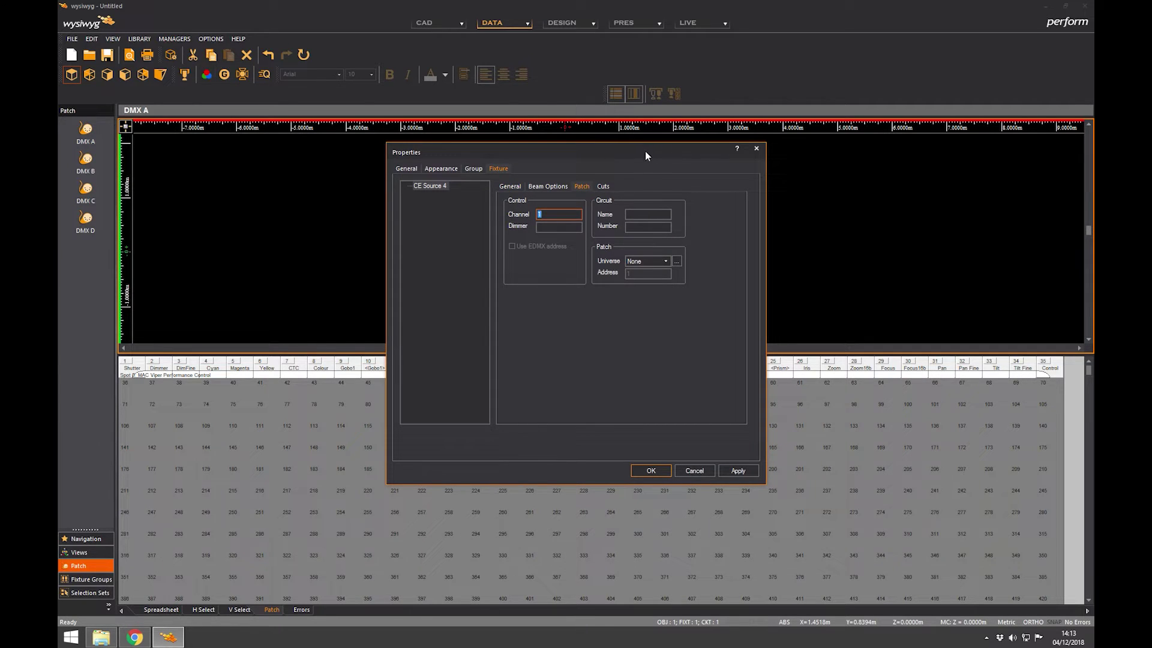
{"action": "left_click_drag", "start_coordinate": [644, 157], "coordinate": [901, 118]}
{"action": "left_click", "coordinate": [920, 219]}
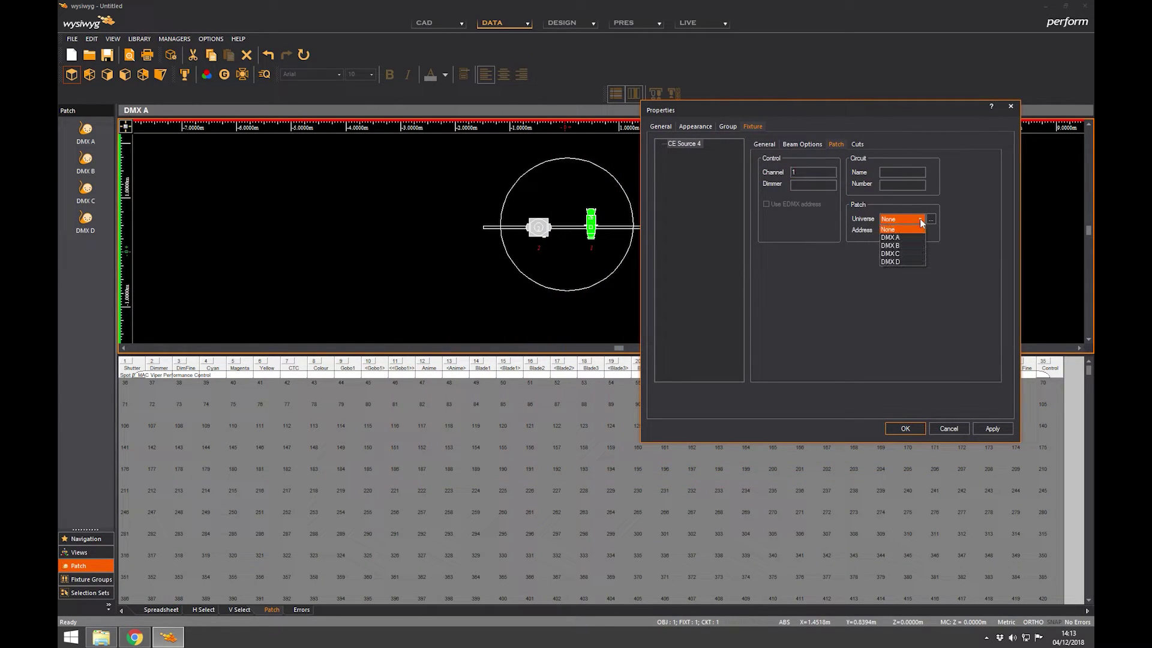
{"action": "left_click", "coordinate": [906, 238]}
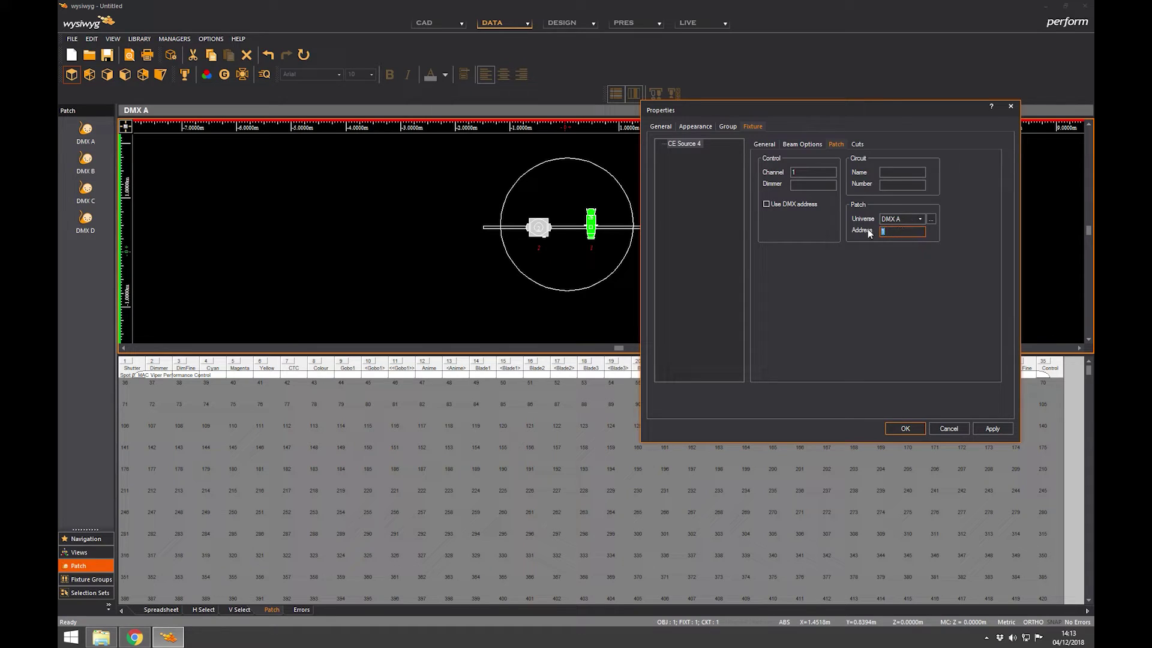
{"action": "type", "text": "36"}
{"action": "left_click", "coordinate": [993, 428]}
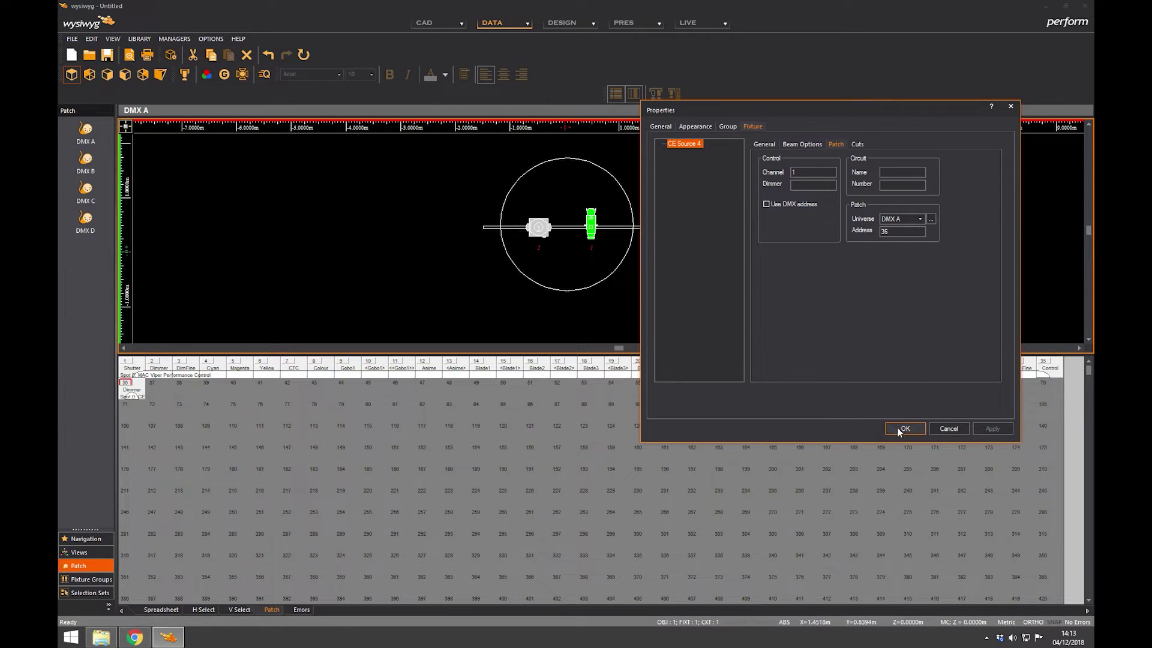
{"action": "left_click", "coordinate": [900, 429]}
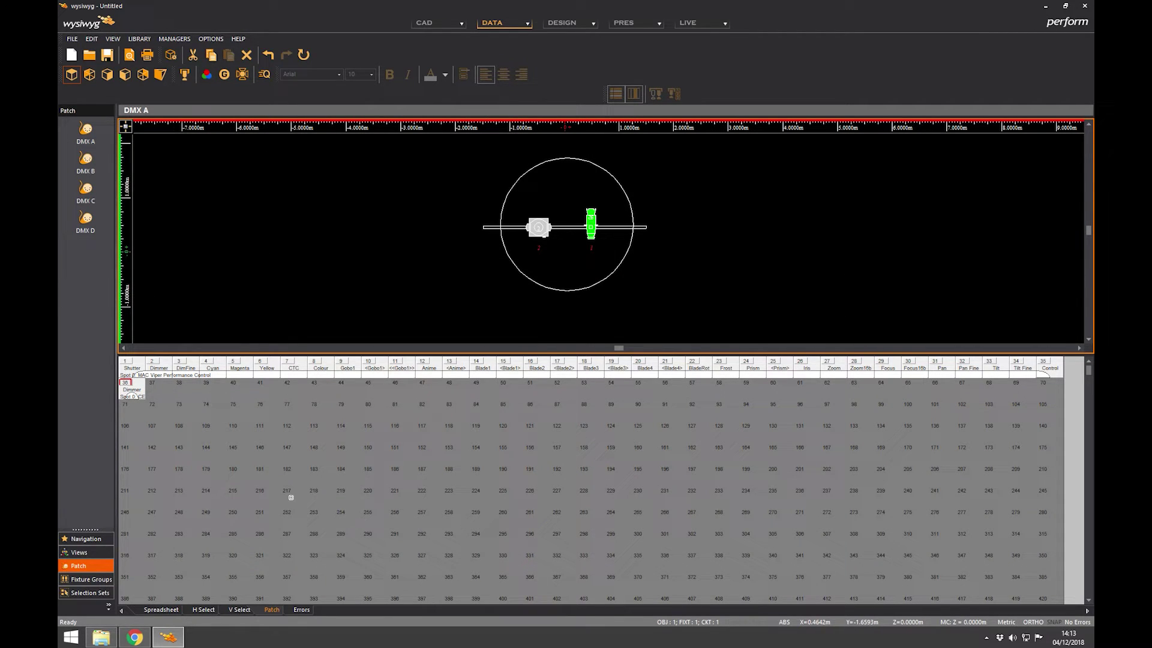
- Add a new DMX patch universe named '1' from the Patch panel
{"action": "right_click", "coordinate": [84, 253]}
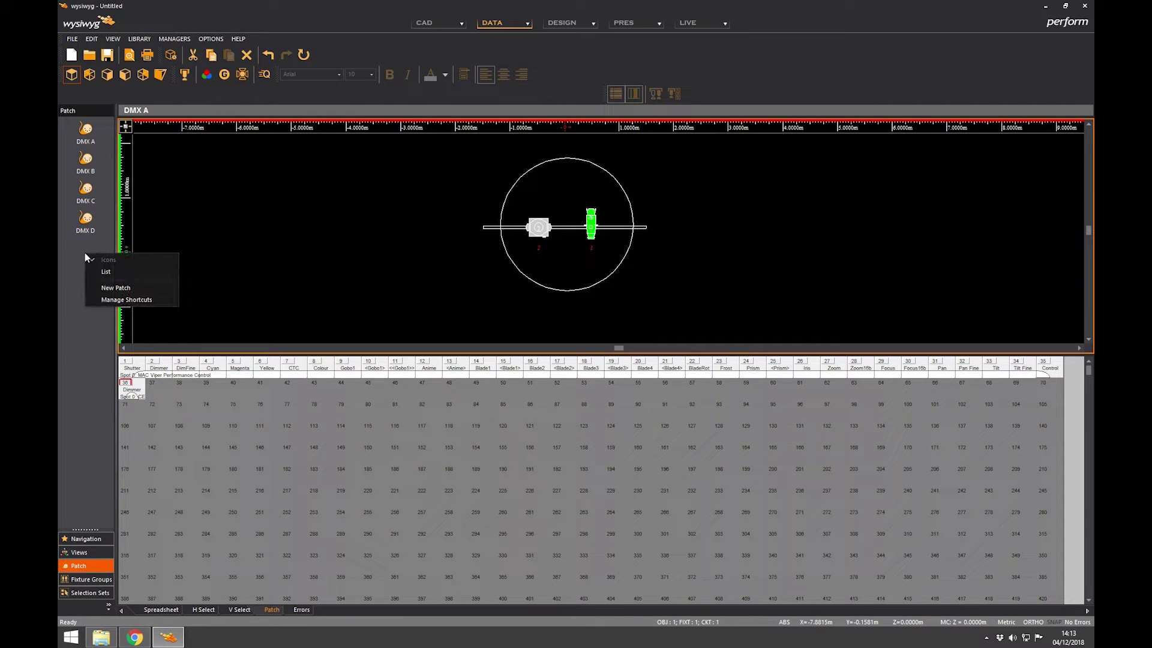
{"action": "left_click", "coordinate": [116, 289]}
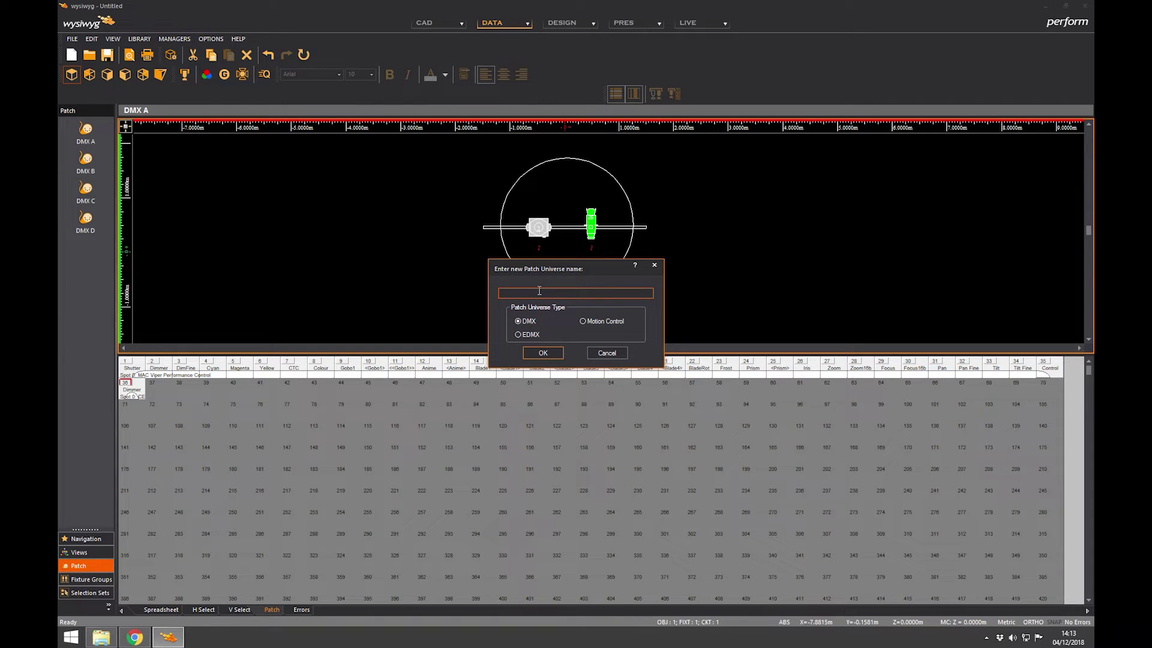
{"action": "type", "text": "1"}
{"action": "left_click", "coordinate": [540, 352]}
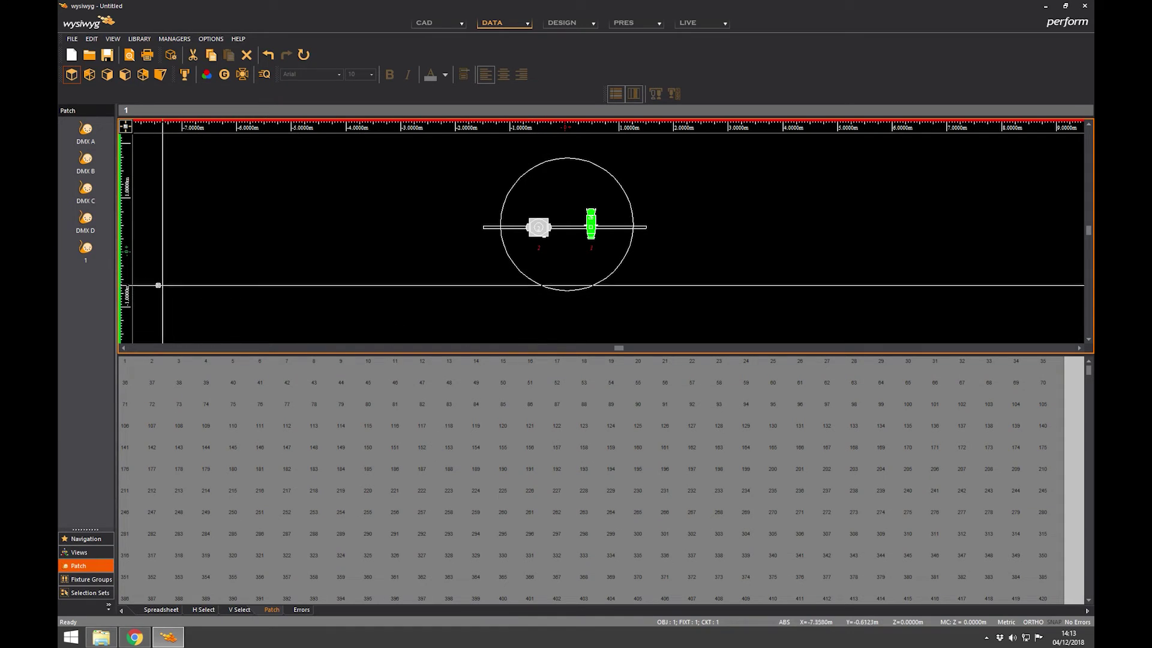
- Open the Errors panel on the Dimmers > Circuit check and zoom in on the fixtures
{"action": "left_click", "coordinate": [301, 609]}
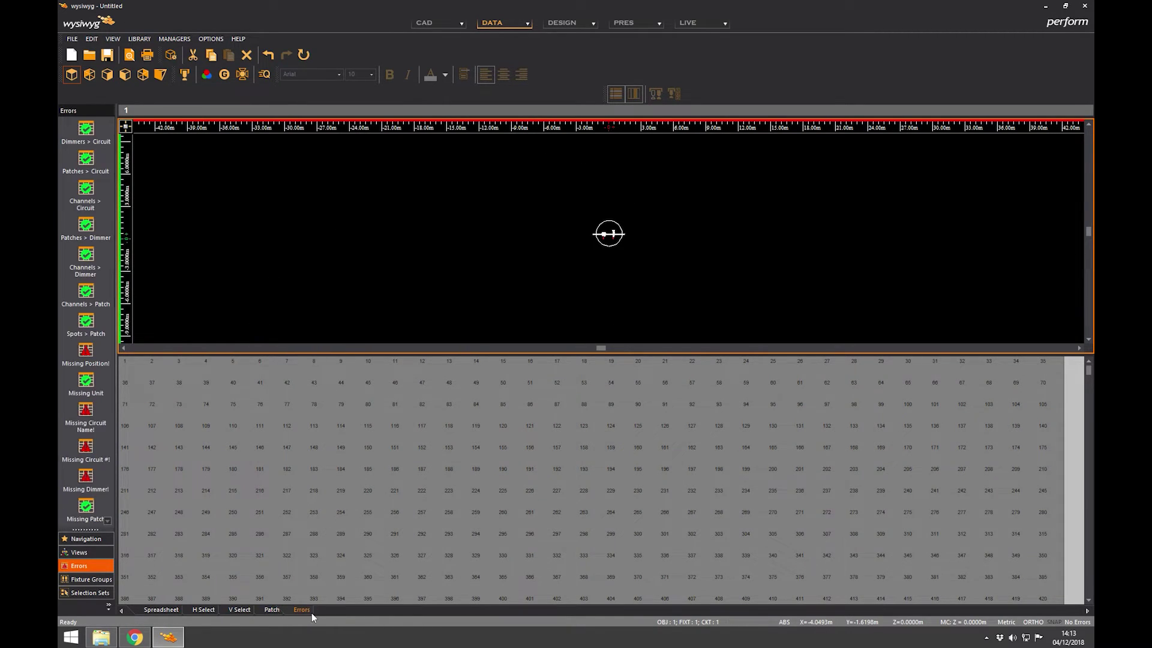
{"action": "left_click", "coordinate": [311, 613]}
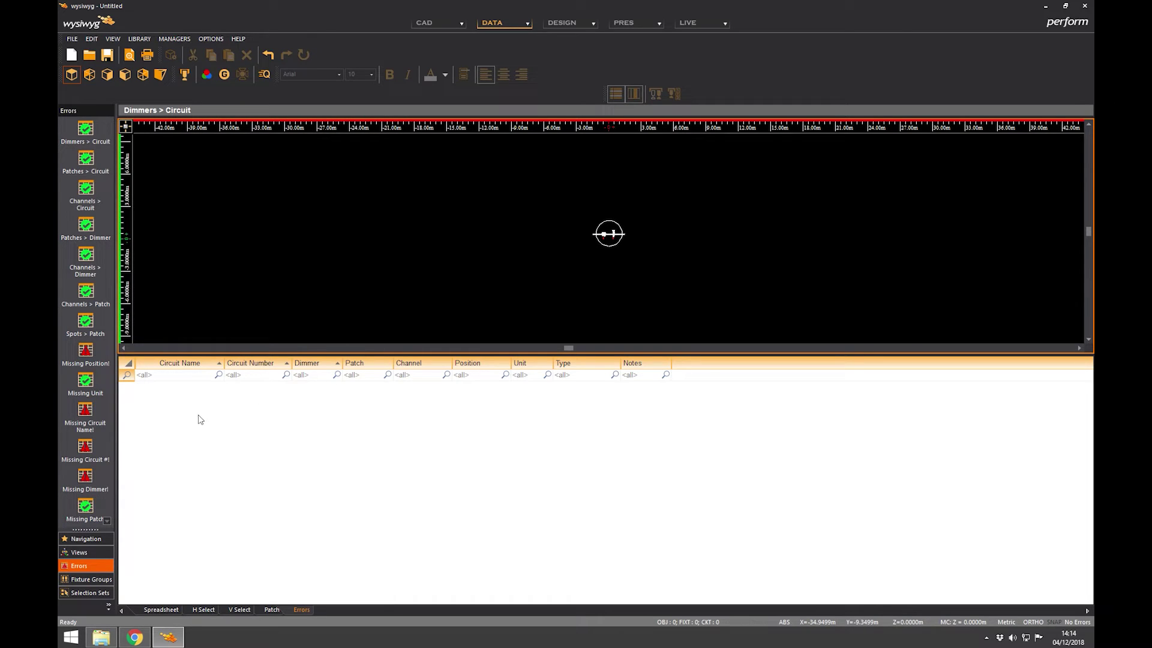
{"action": "scroll", "coordinate": [603, 235], "scroll_direction": "up", "scroll_amount": 4}
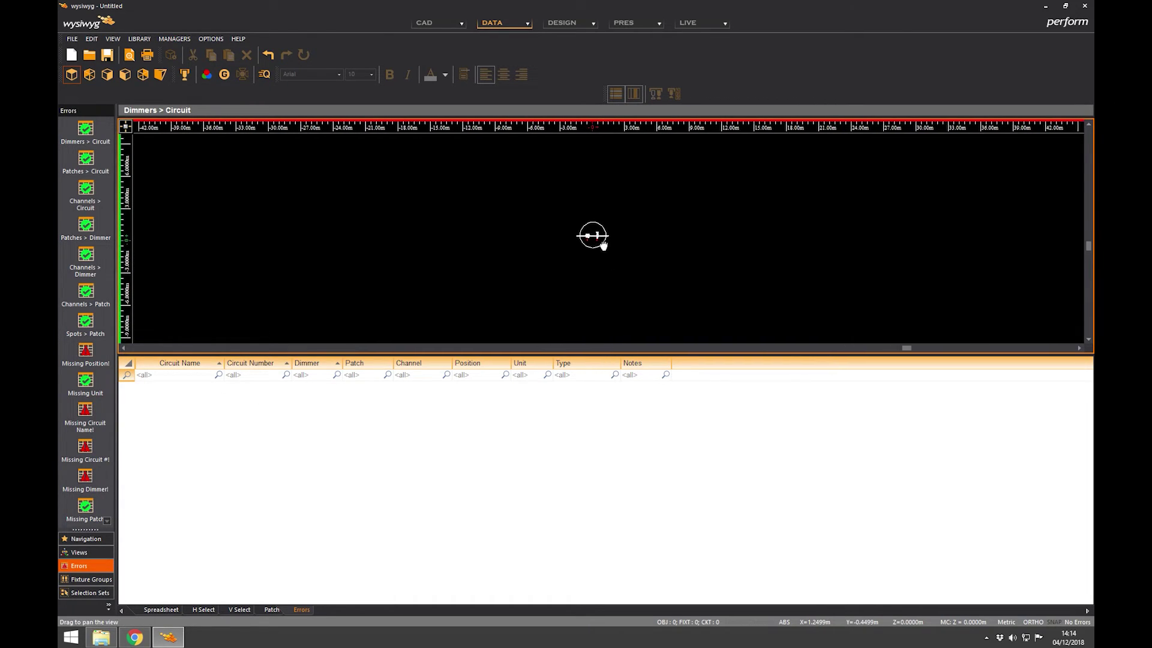
{"action": "scroll", "coordinate": [592, 230], "scroll_direction": "up", "scroll_amount": 2}
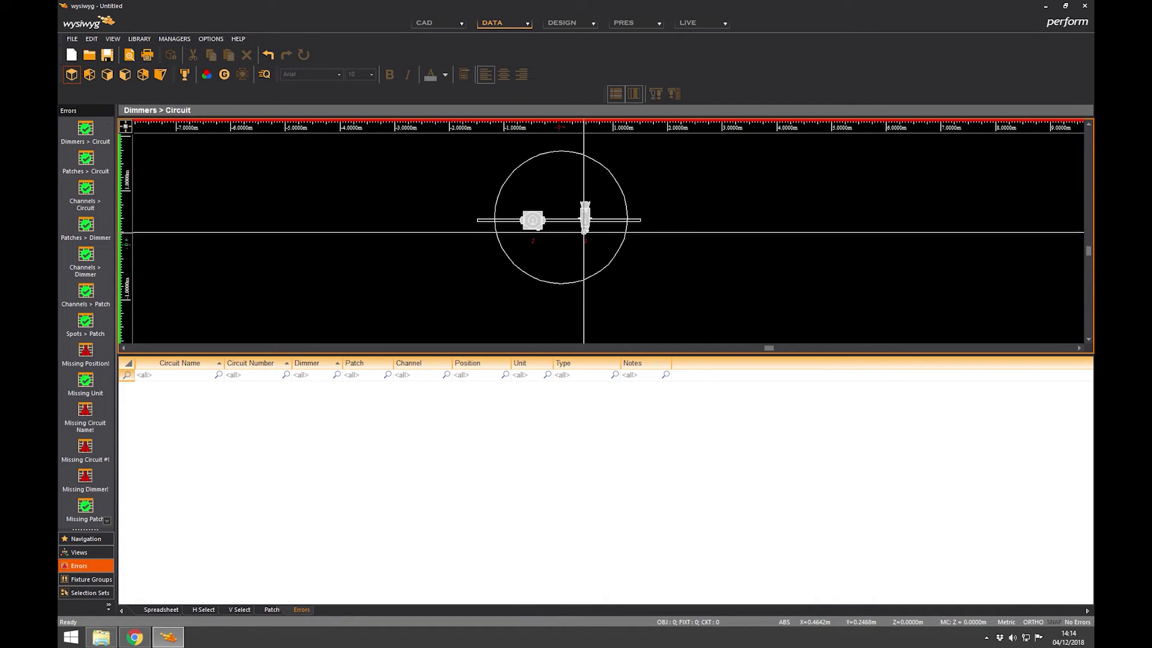
{"action": "left_click", "coordinate": [585, 213]}
{"action": "right_click", "coordinate": [698, 226]}
{"action": "left_click", "coordinate": [708, 235]}
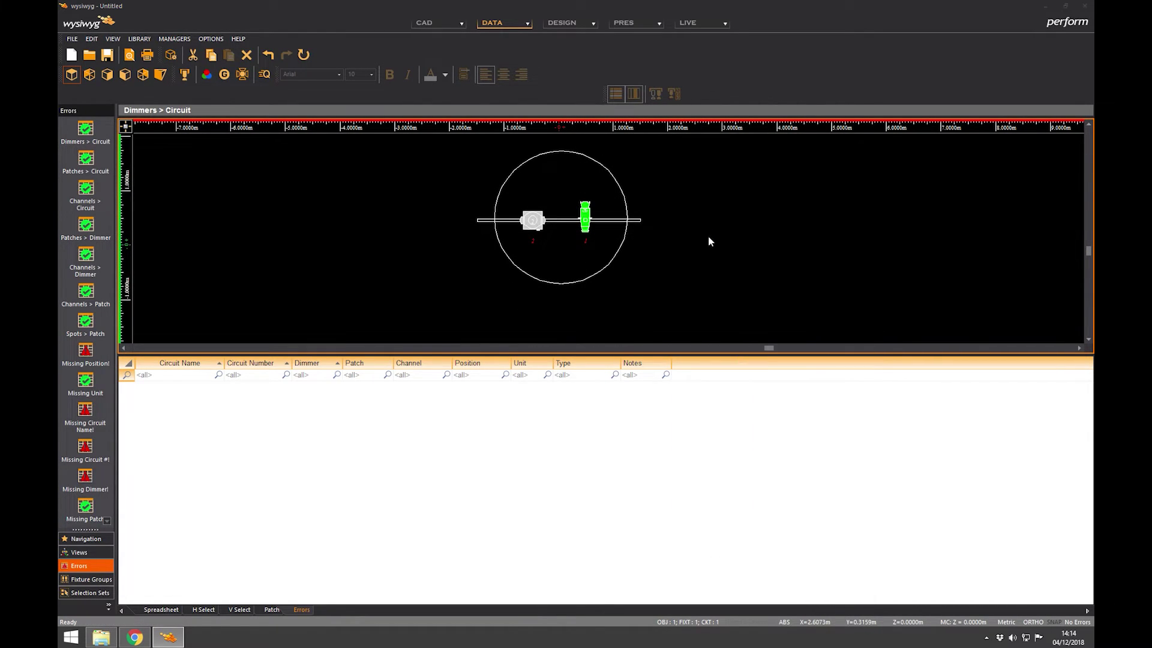
{"action": "left_click", "coordinate": [581, 186]}
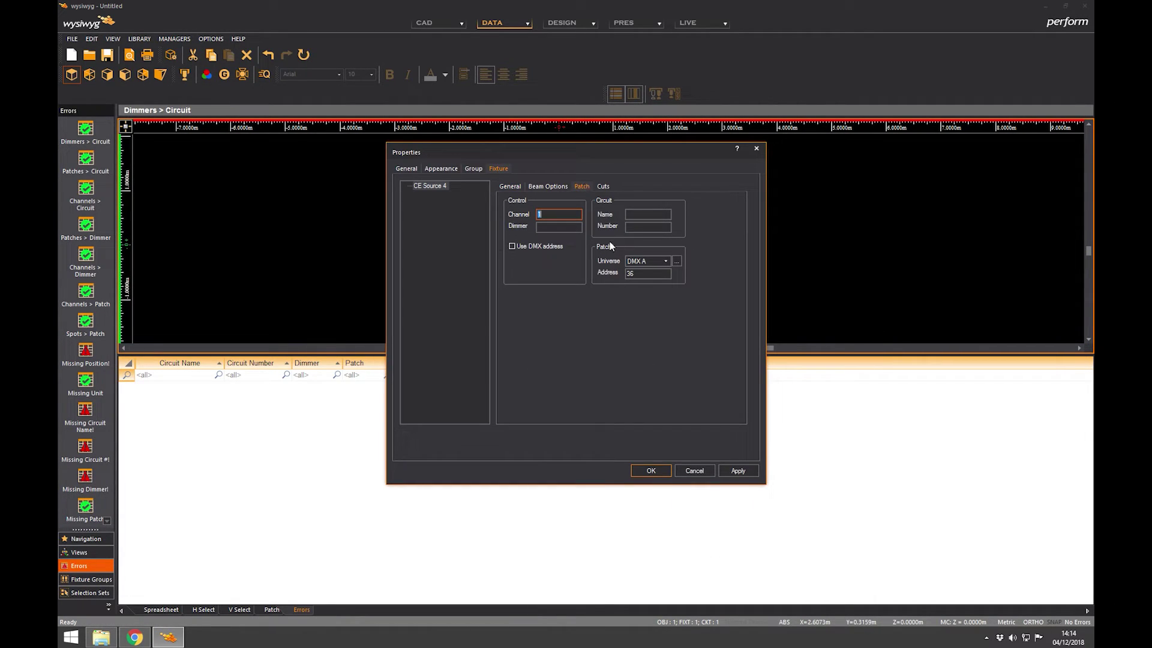
{"action": "double_click", "coordinate": [646, 274]}
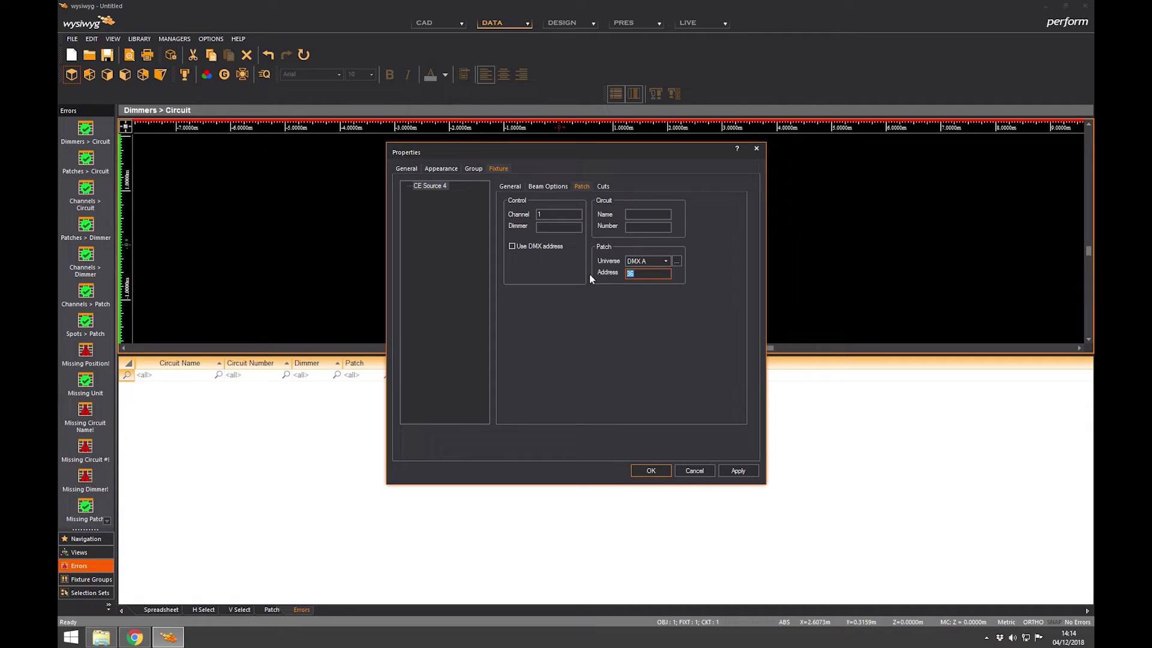
{"action": "left_click", "coordinate": [652, 472]}
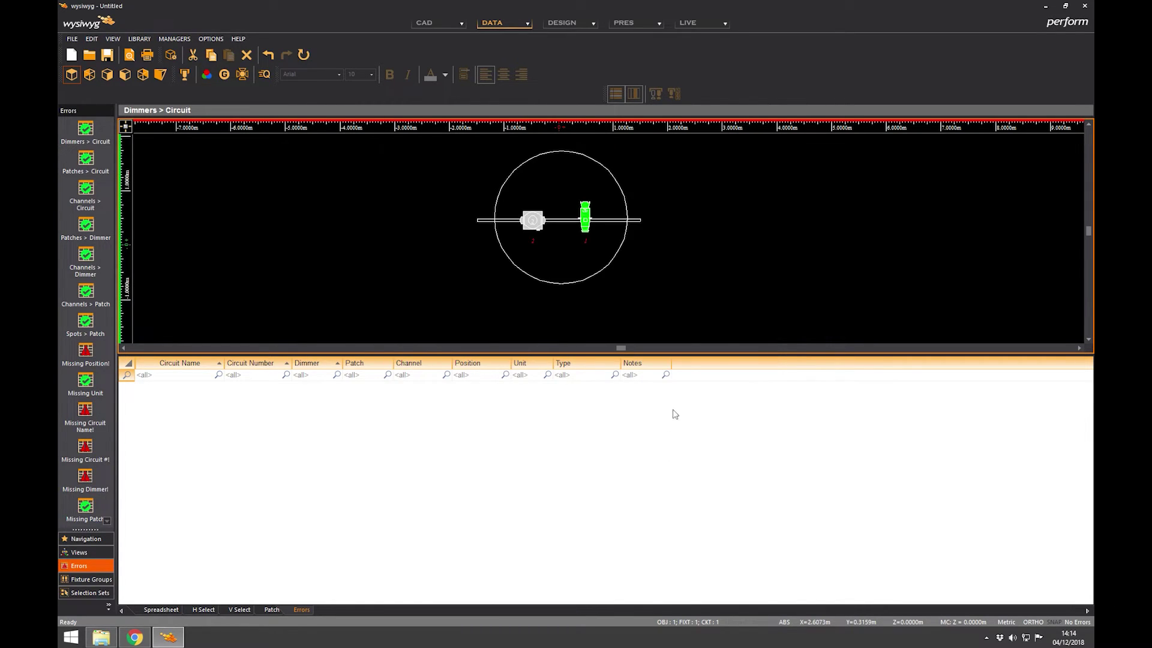
{"action": "left_click", "coordinate": [532, 222]}
{"action": "left_click", "coordinate": [586, 222]}
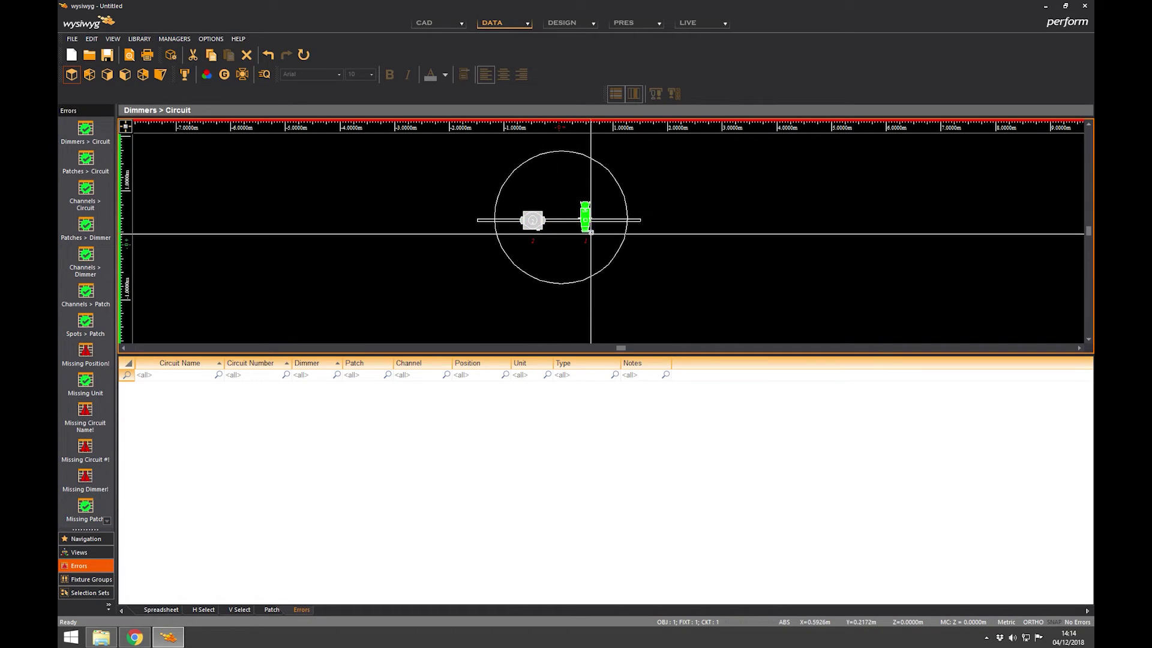
{"action": "right_click", "coordinate": [586, 230]}
{"action": "left_click", "coordinate": [624, 240]}
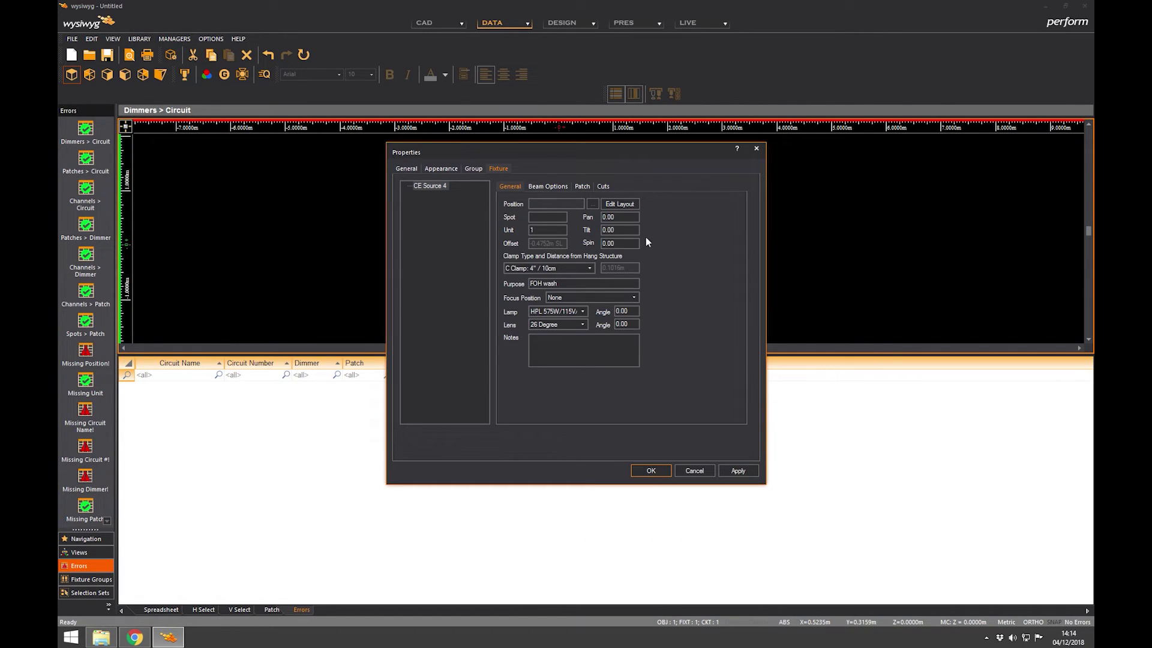
{"action": "left_click", "coordinate": [582, 188]}
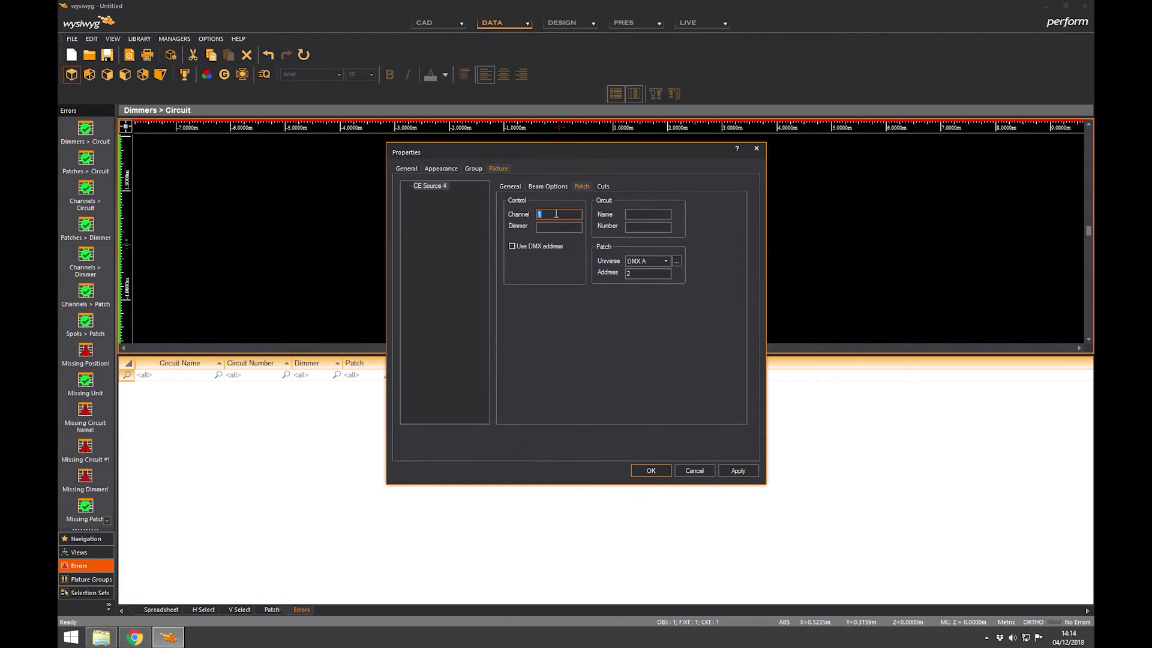
{"action": "key", "text": "Return"}
{"action": "left_click", "coordinate": [566, 301]}
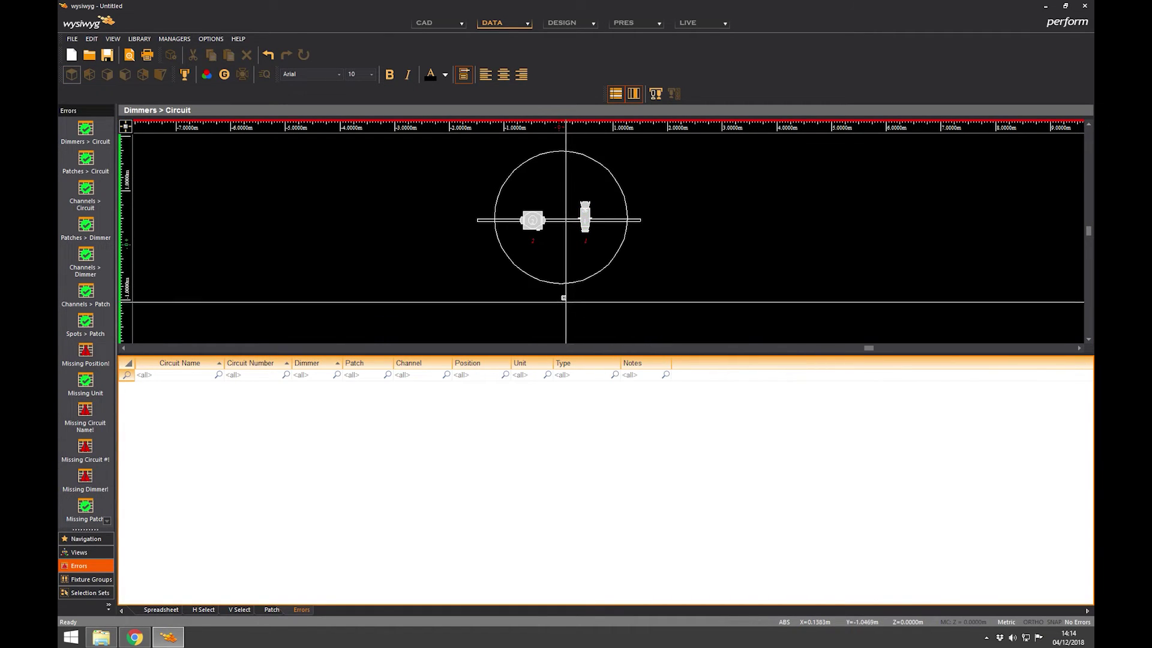
{"action": "left_click", "coordinate": [531, 220]}
{"action": "right_click", "coordinate": [530, 220]}
{"action": "left_click", "coordinate": [576, 206]}
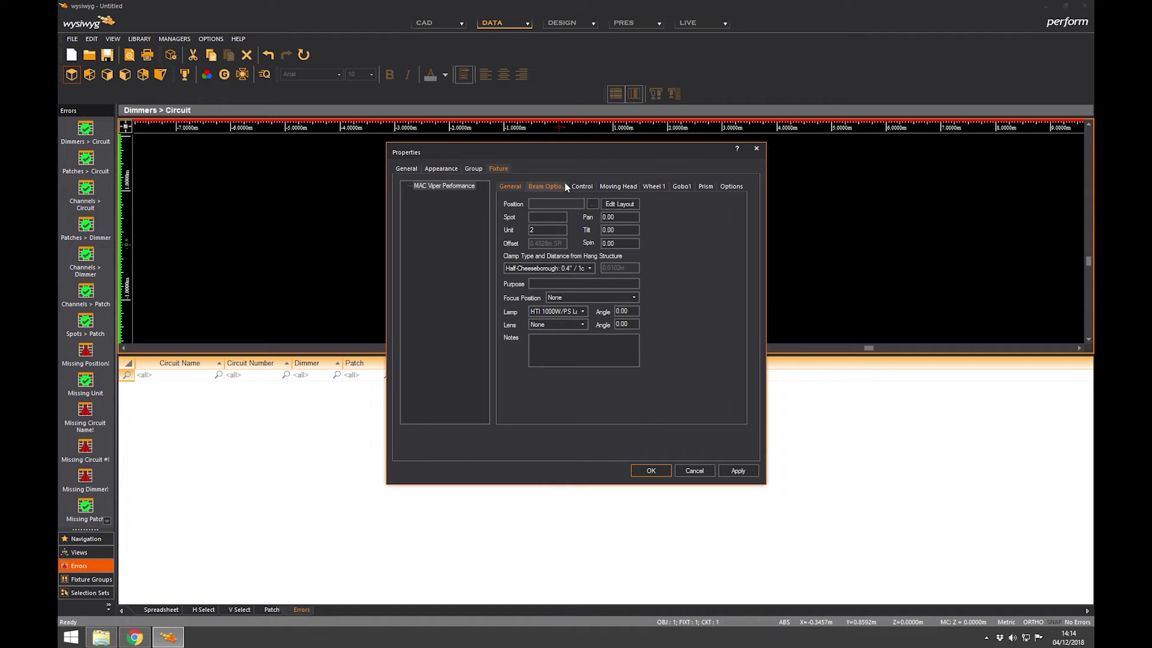
{"action": "left_click", "coordinate": [583, 187]}
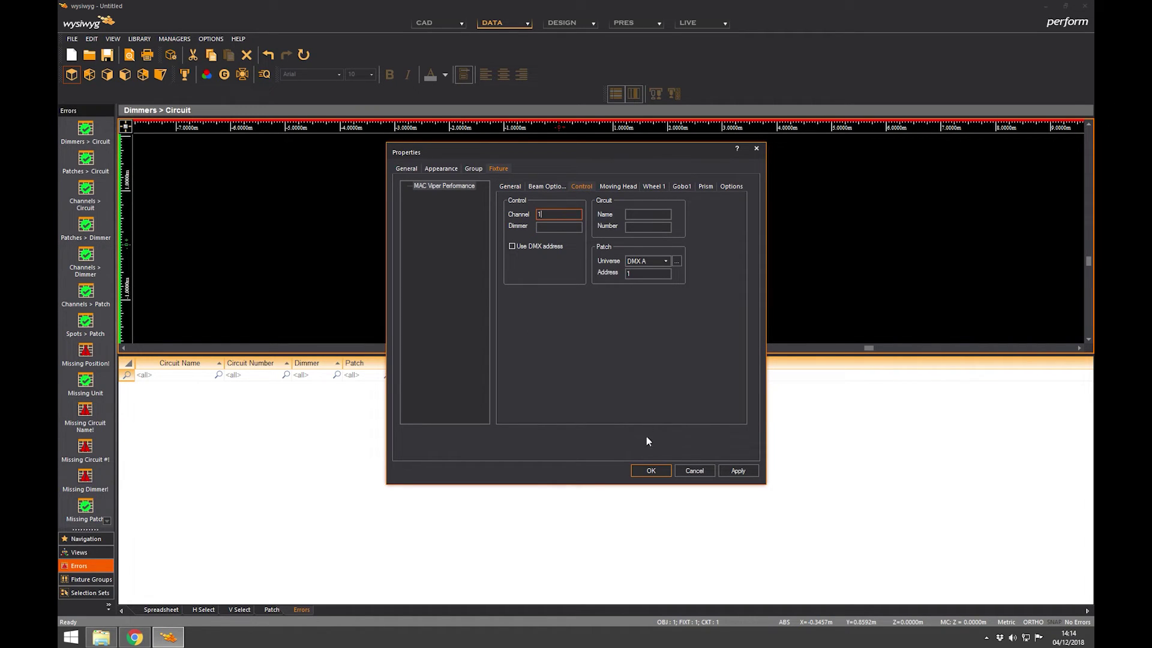
{"action": "left_click", "coordinate": [651, 470]}
{"action": "left_click", "coordinate": [545, 276]}
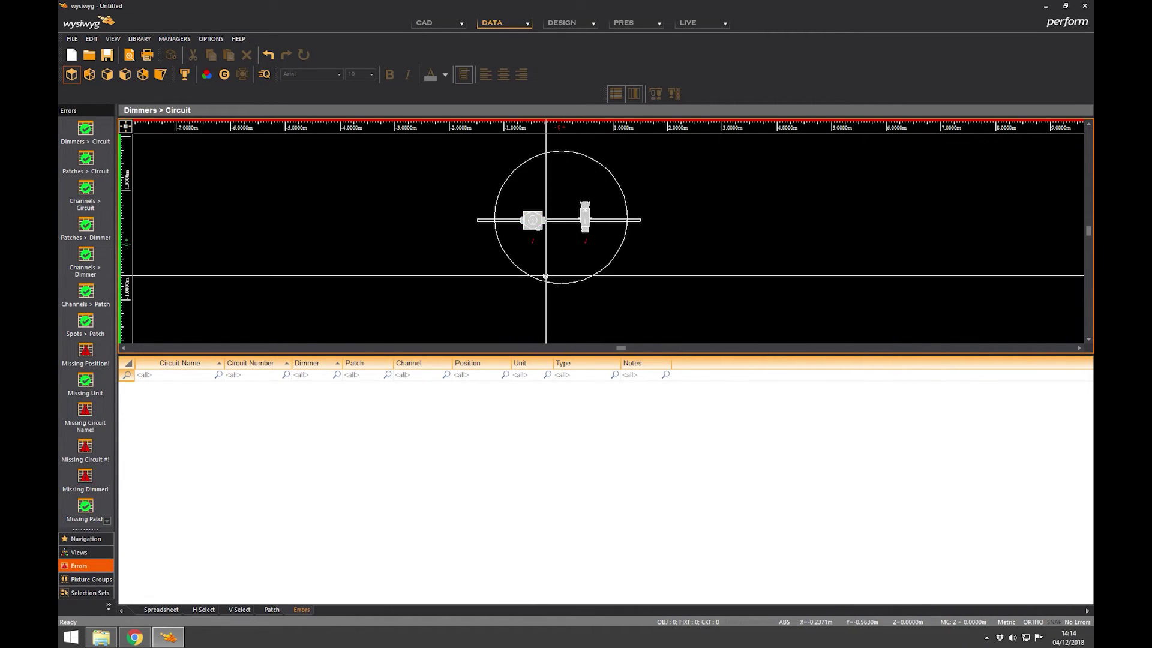
{"action": "left_click", "coordinate": [583, 227]}
{"action": "right_click", "coordinate": [576, 202]}
{"action": "key", "text": "Escape"}
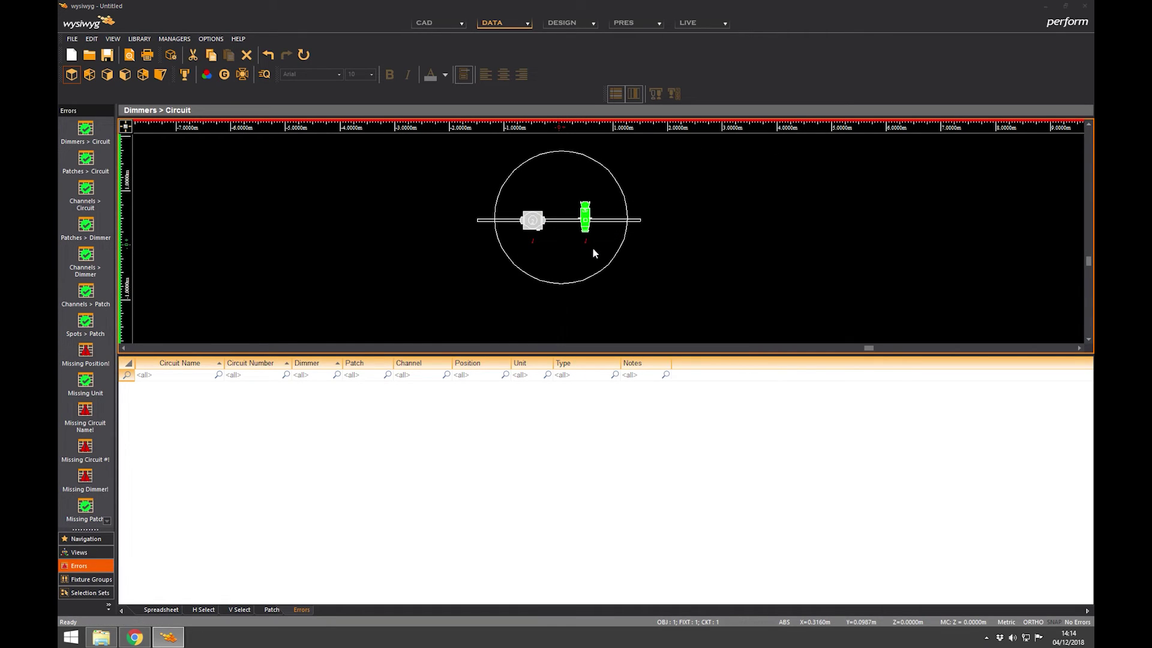
{"action": "double_click", "coordinate": [538, 212]}
- Set the CE Source 4's Dimmer to 1 in its Patch properties and apply
{"action": "left_click", "coordinate": [554, 188]}
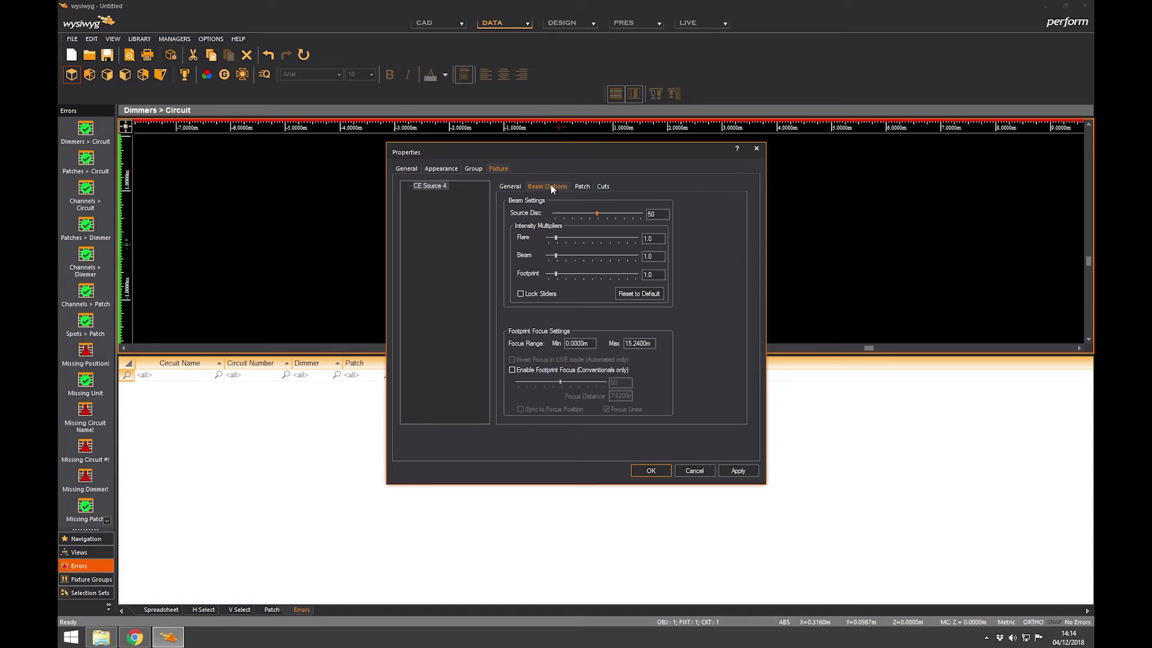
{"action": "left_click", "coordinate": [510, 187]}
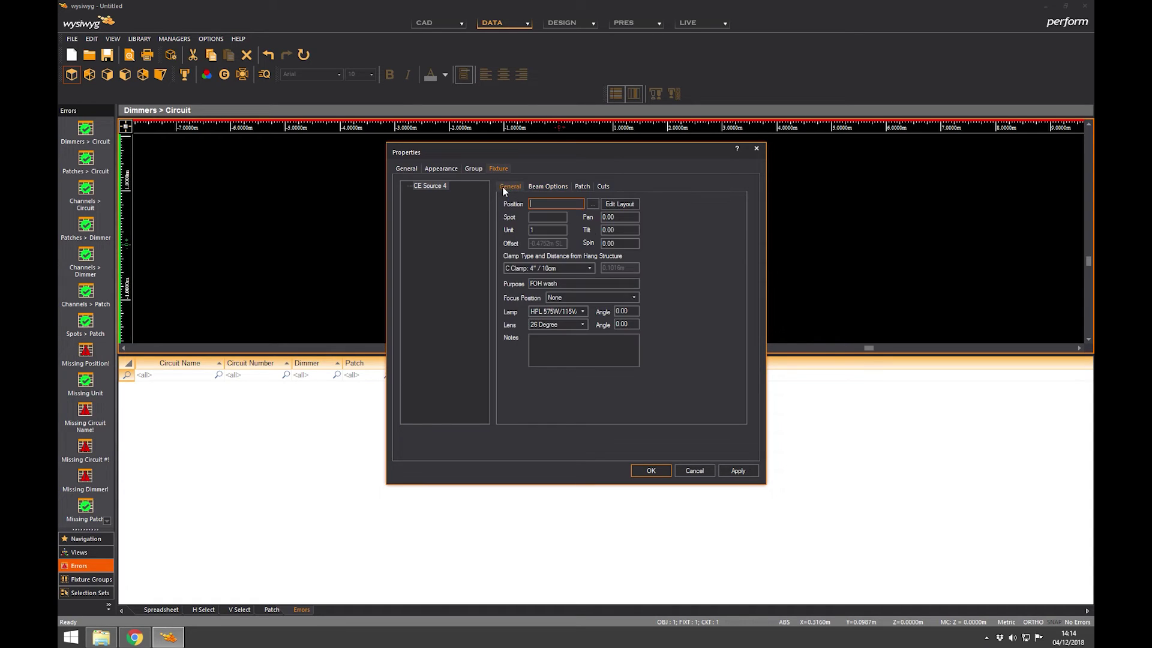
{"action": "left_click", "coordinate": [581, 186]}
{"action": "left_click", "coordinate": [570, 228]}
{"action": "type", "text": "1"}
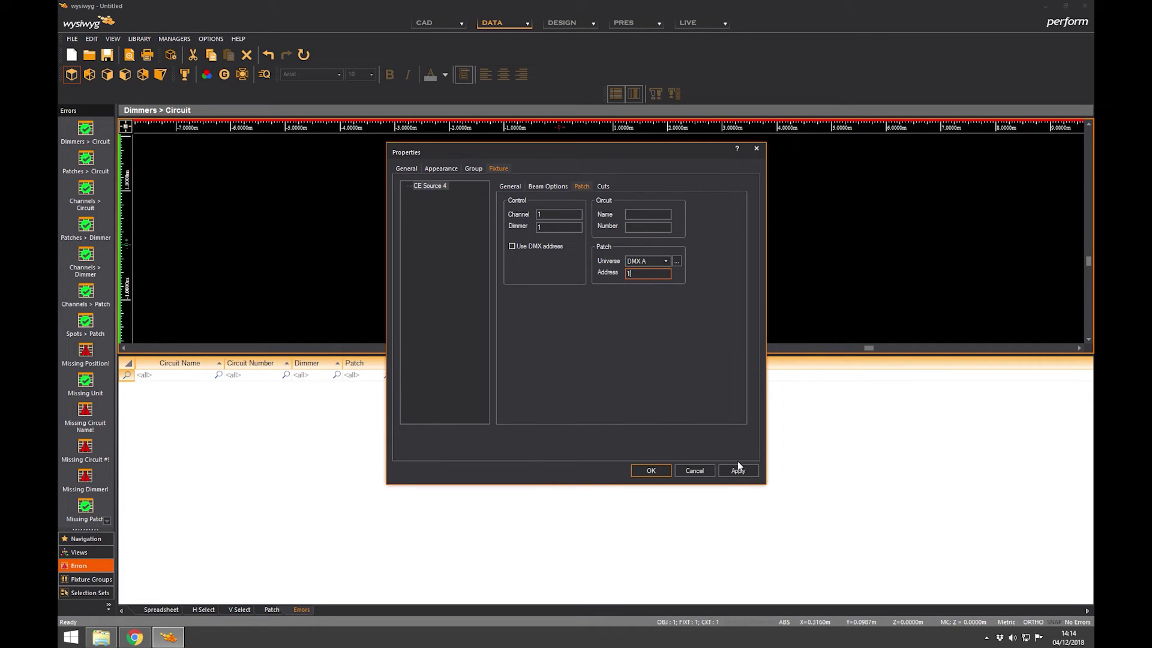
{"action": "left_click", "coordinate": [647, 472]}
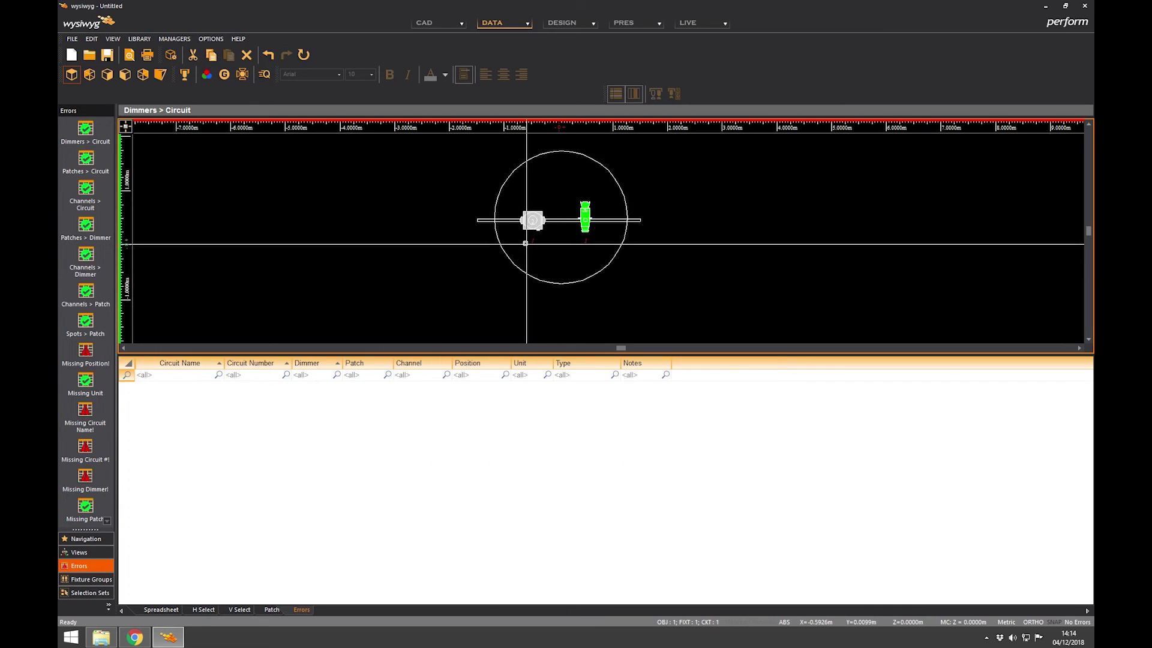
- Change the MAC Viper Performance's Unit to 1 in its properties and confirm
{"action": "right_click", "coordinate": [530, 221]}
{"action": "right_click", "coordinate": [545, 196]}
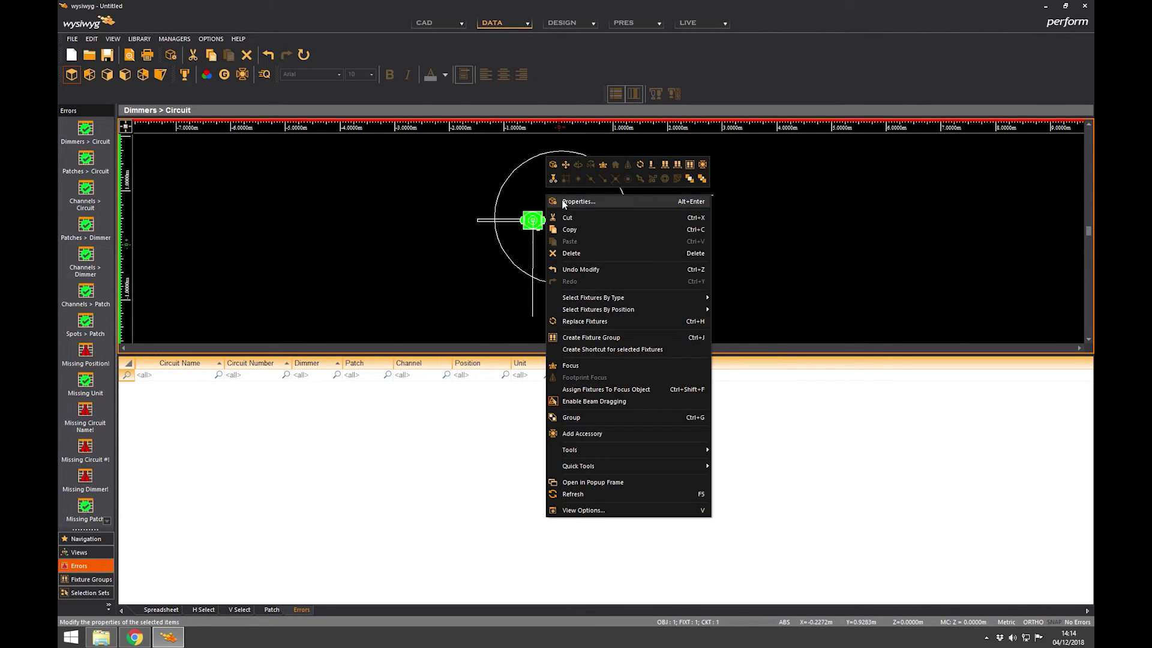
{"action": "left_click", "coordinate": [563, 205]}
{"action": "left_click", "coordinate": [558, 184]}
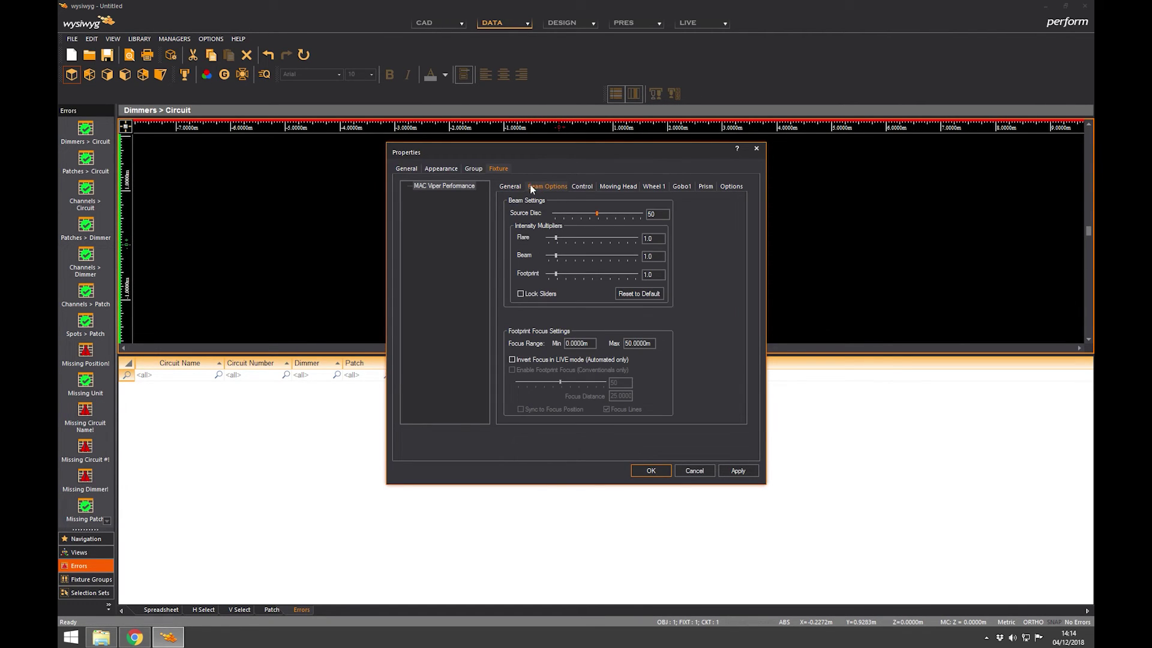
{"action": "left_click", "coordinate": [514, 188]}
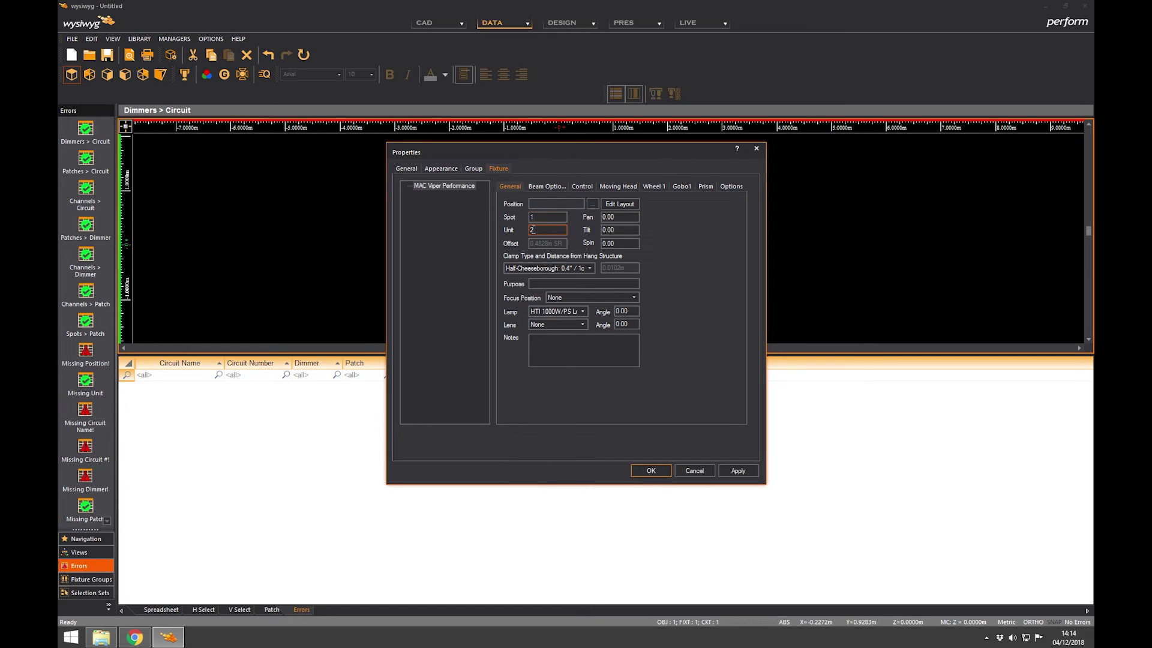
{"action": "key", "text": "BackSpace"}
{"action": "type", "text": "1"}
{"action": "left_click", "coordinate": [581, 186]}
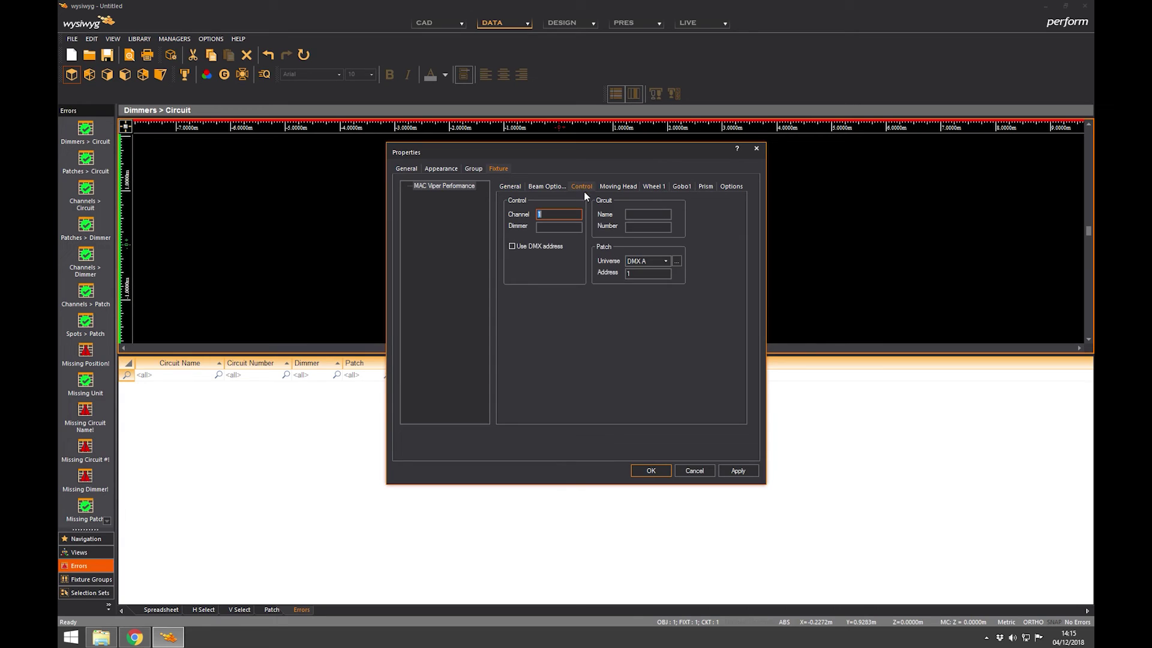
{"action": "left_click", "coordinate": [654, 471]}
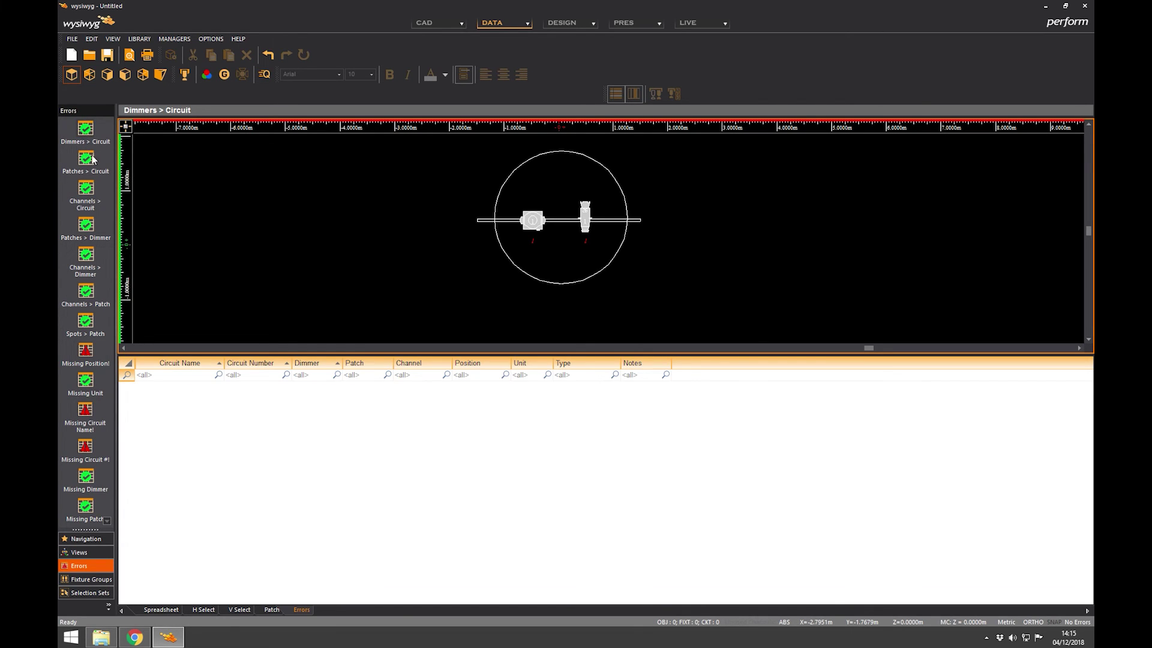
- Review the Errors panel's patch conflict checks, including Patches > Dimmer, and the Missing Position list
{"action": "left_click", "coordinate": [157, 404]}
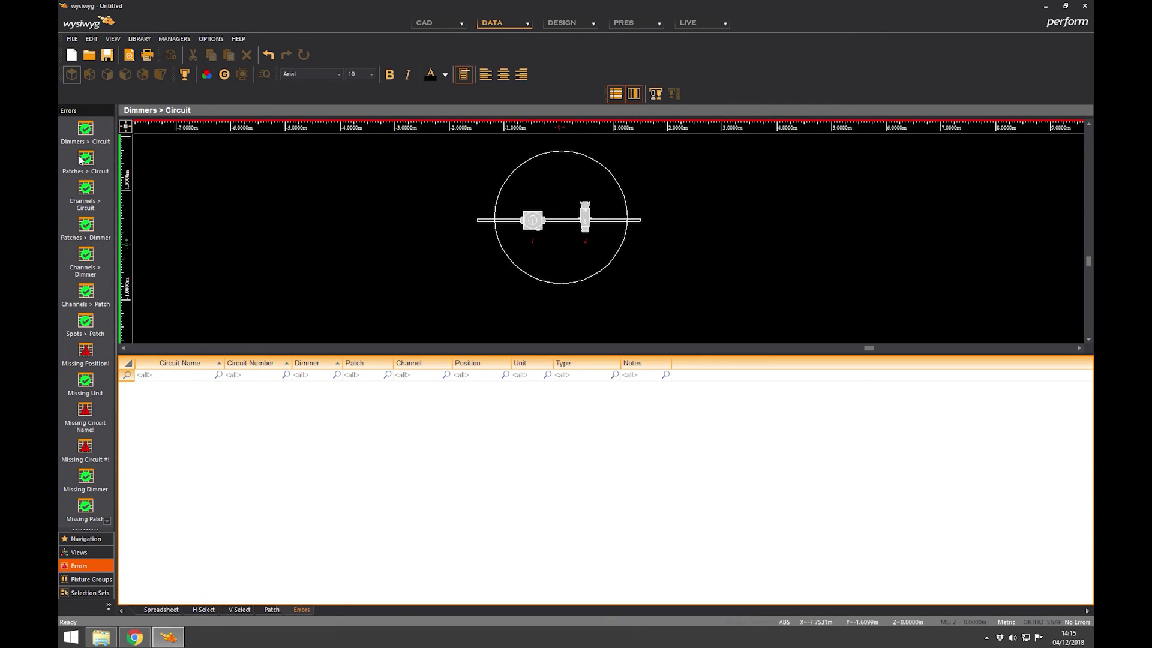
{"action": "left_click", "coordinate": [82, 159]}
{"action": "left_click", "coordinate": [85, 191]}
{"action": "left_click", "coordinate": [85, 225]}
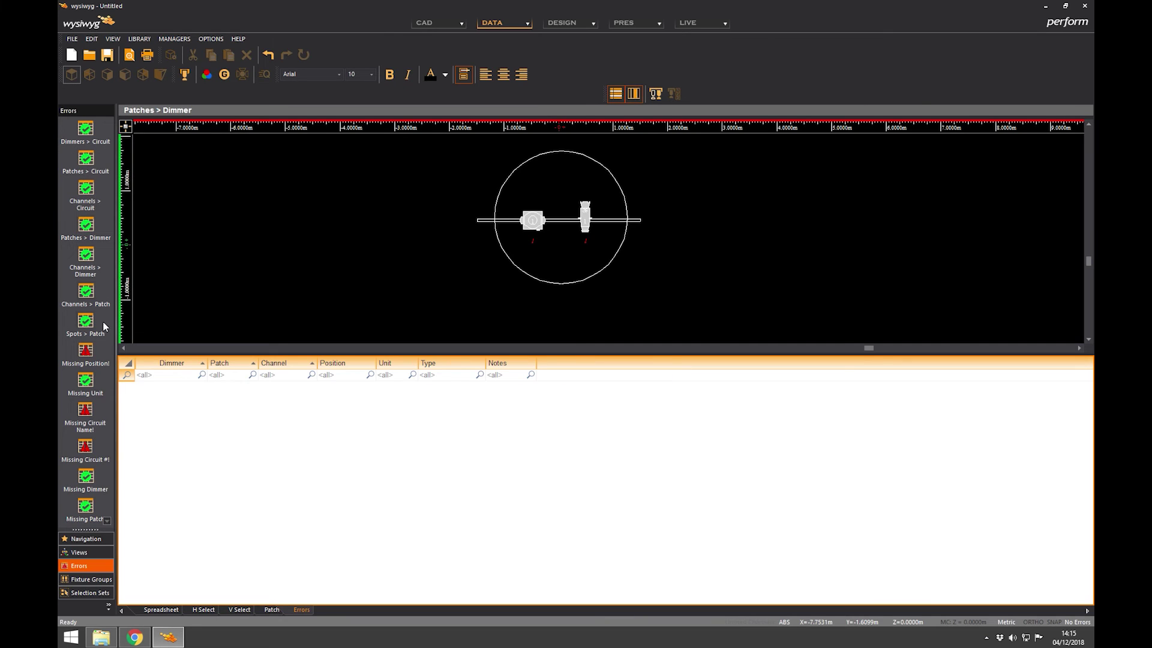
{"action": "left_click", "coordinate": [85, 350]}
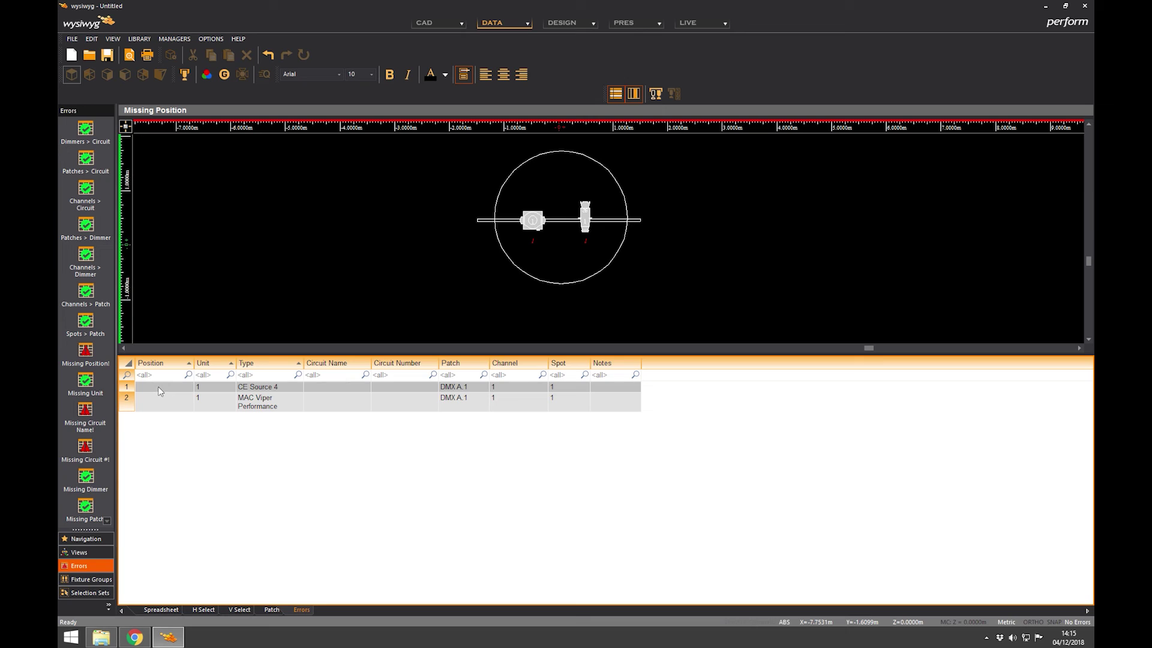
- Check Missing Circuit Name, Missing Dimmer and Missing Circuit #, then show the DMX patch view
{"action": "left_click", "coordinate": [82, 414]}
{"action": "left_click", "coordinate": [85, 477]}
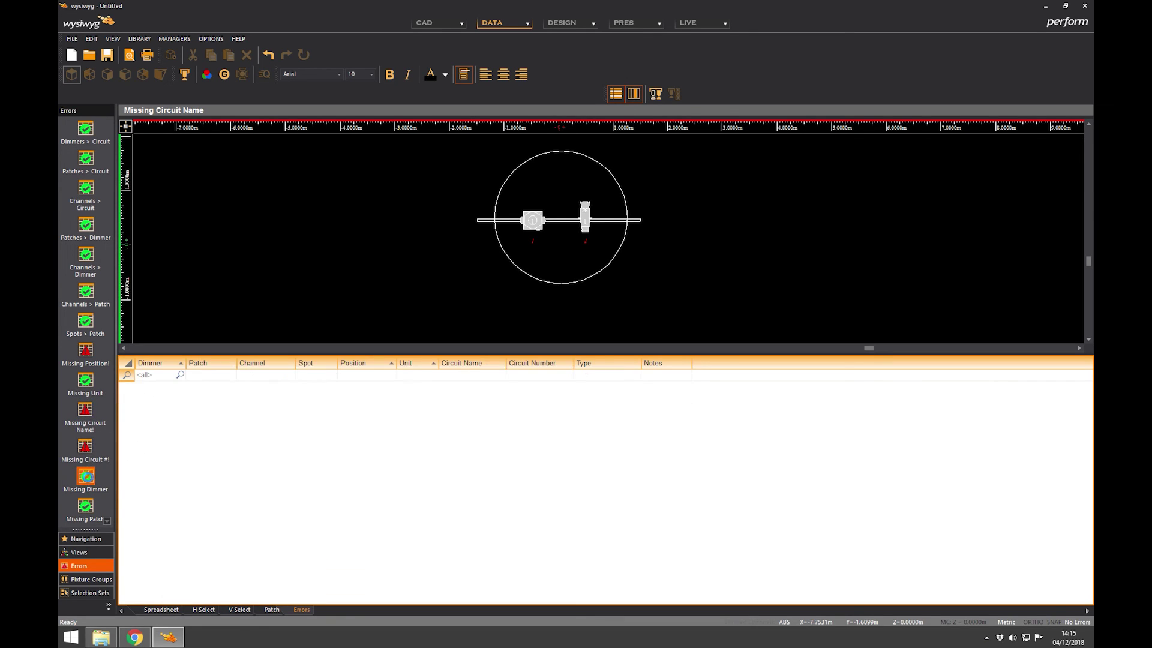
{"action": "left_click", "coordinate": [85, 445]}
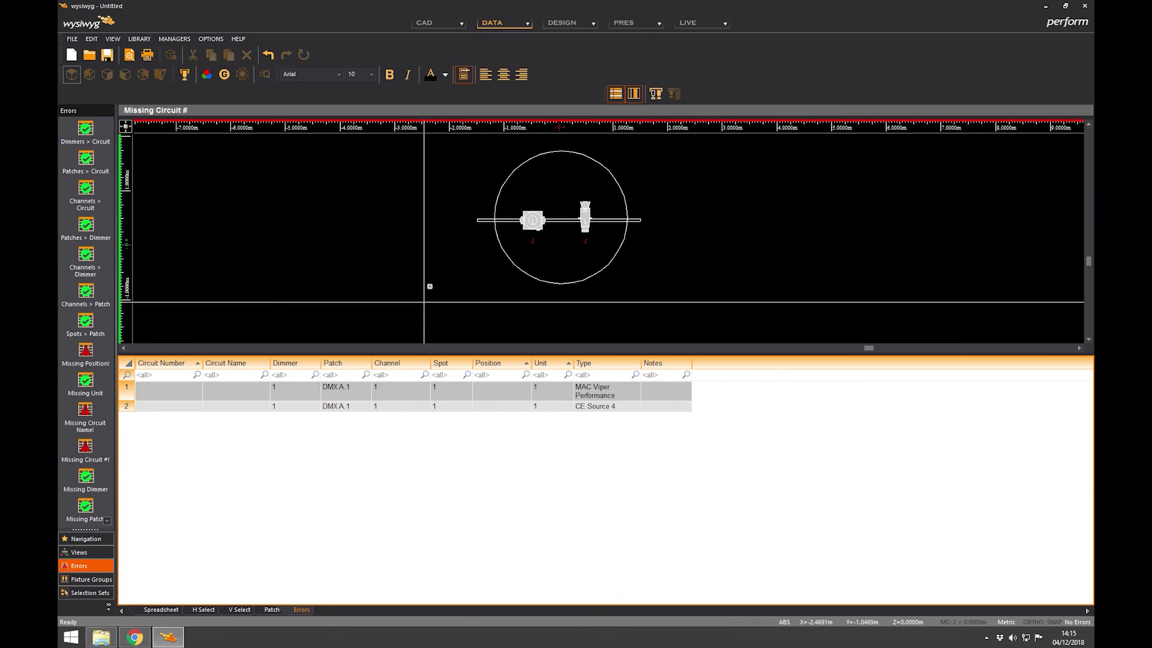
{"action": "left_click", "coordinate": [465, 260]}
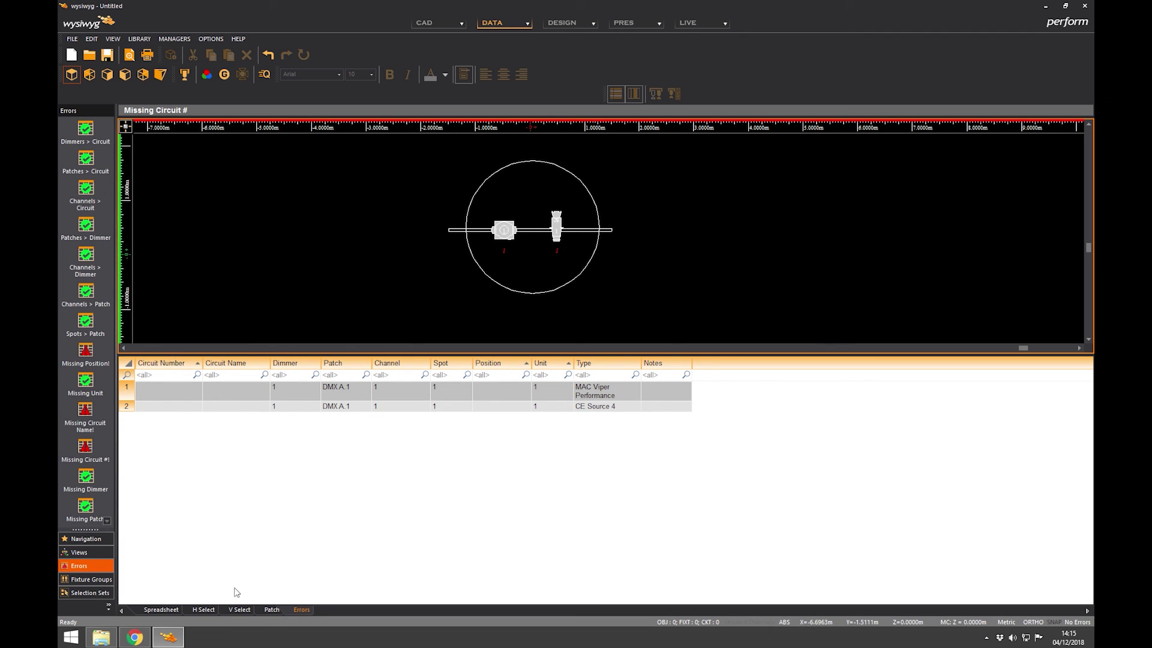
{"action": "left_click", "coordinate": [271, 609]}
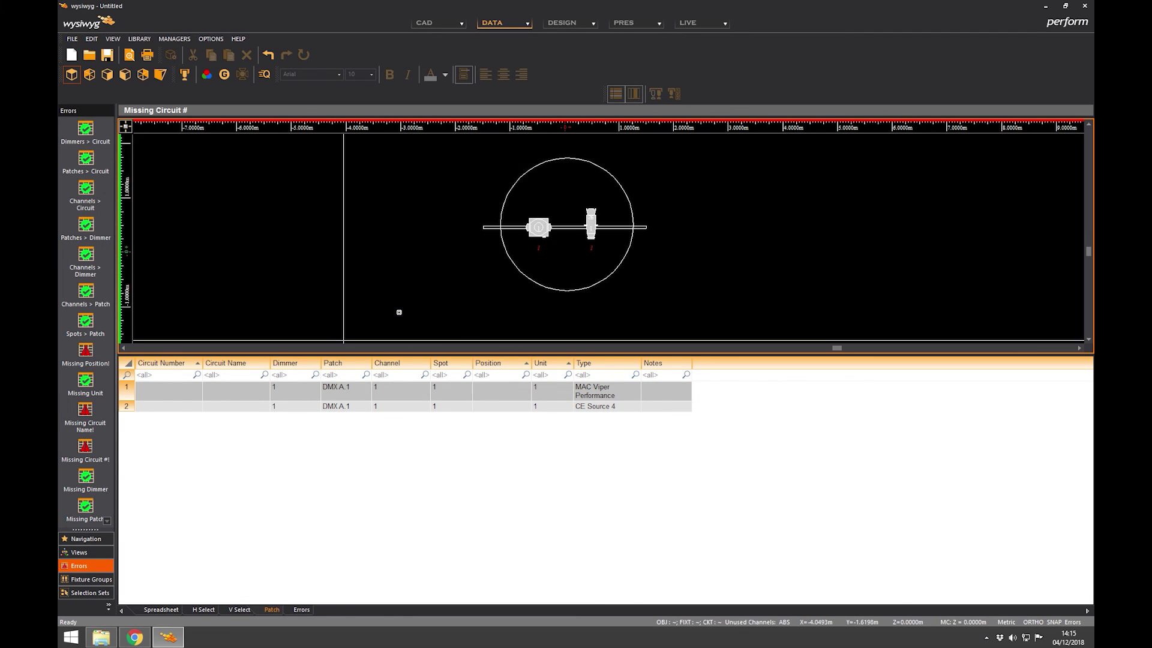